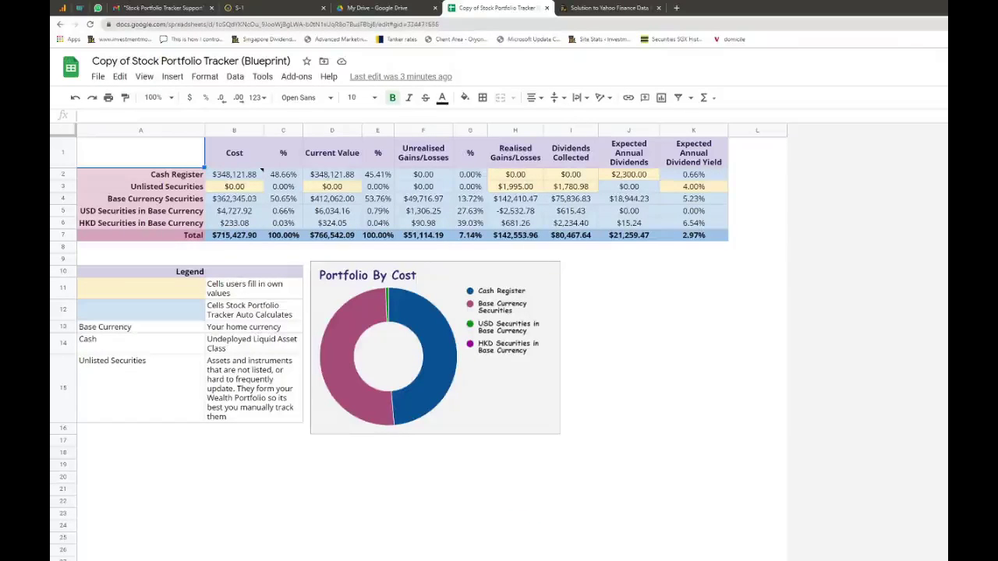
# Open the Transactions sheet at a larger page zoom and review its buy, sell and dividend records
pyautogui.hotkey('ctrl', 'shift', 'pagedown')
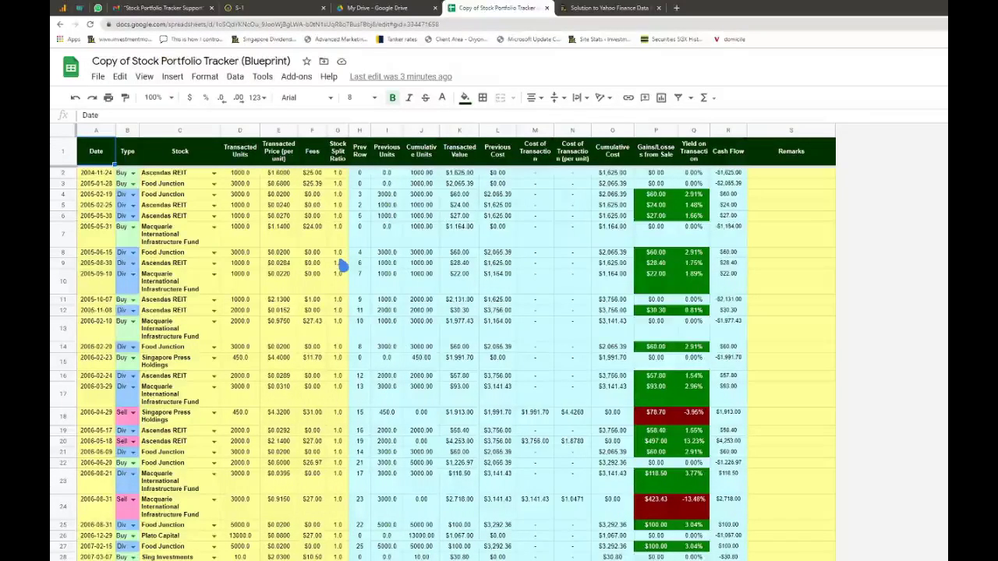
pyautogui.hotkey('ctrl', '+')
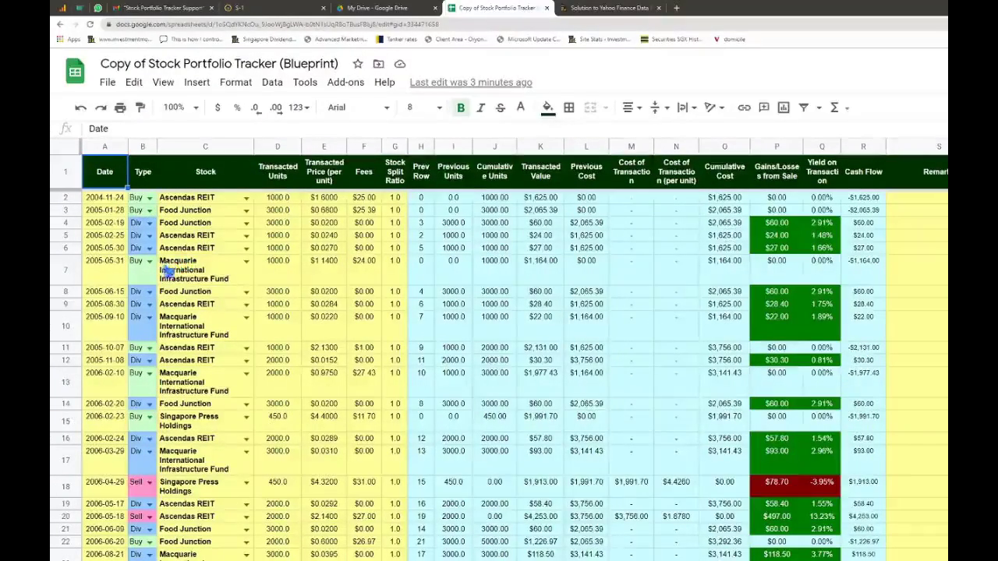
pyautogui.scroll(-3, 201, 332)
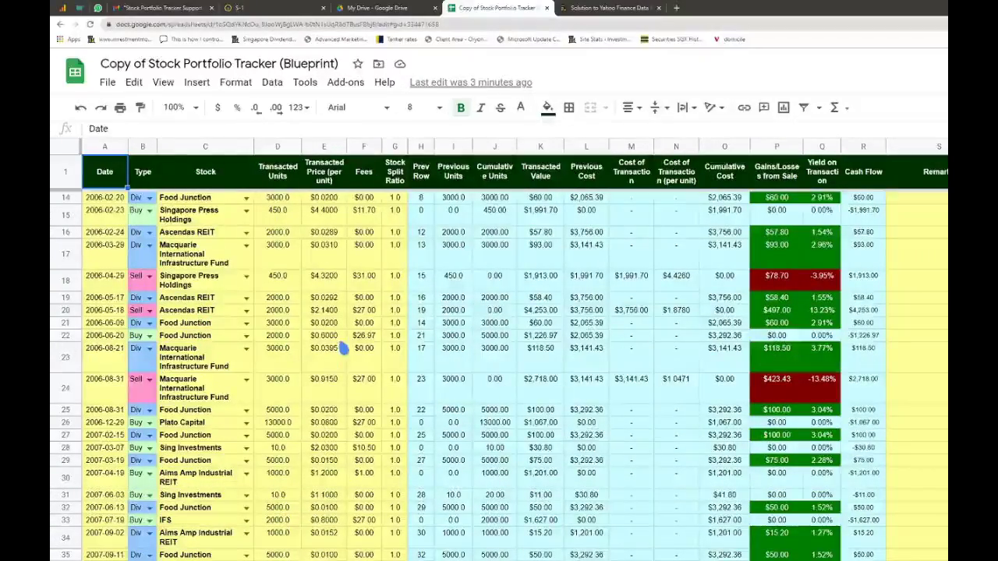
pyautogui.scroll(3, 214, 324)
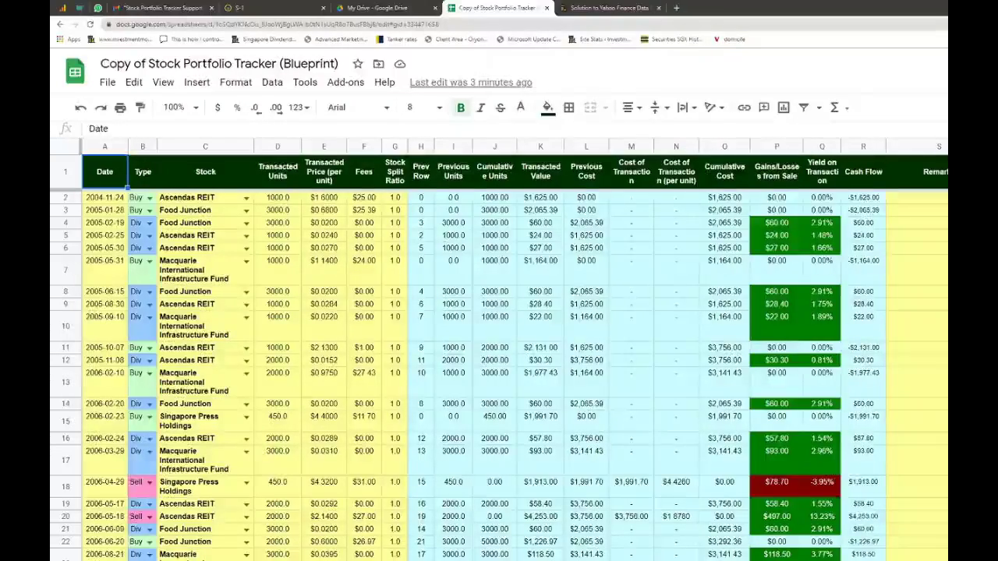
# Open the stock holdings sheet and inspect First REIT's cost, unrealised gain/loss and dividends collected formulas
pyautogui.hotkey('ctrl', 'shift', 'pagedown')
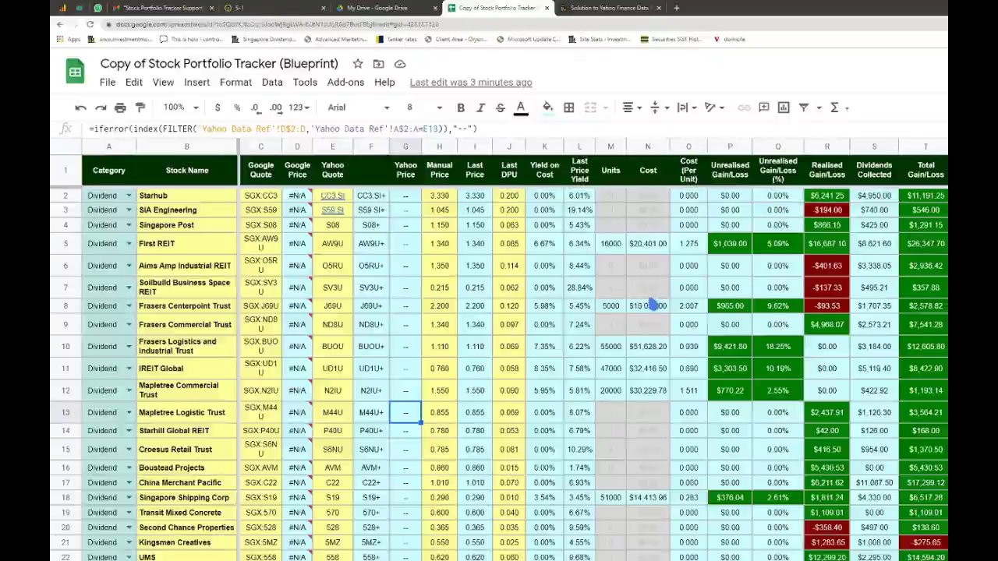
pyautogui.click(647, 245)
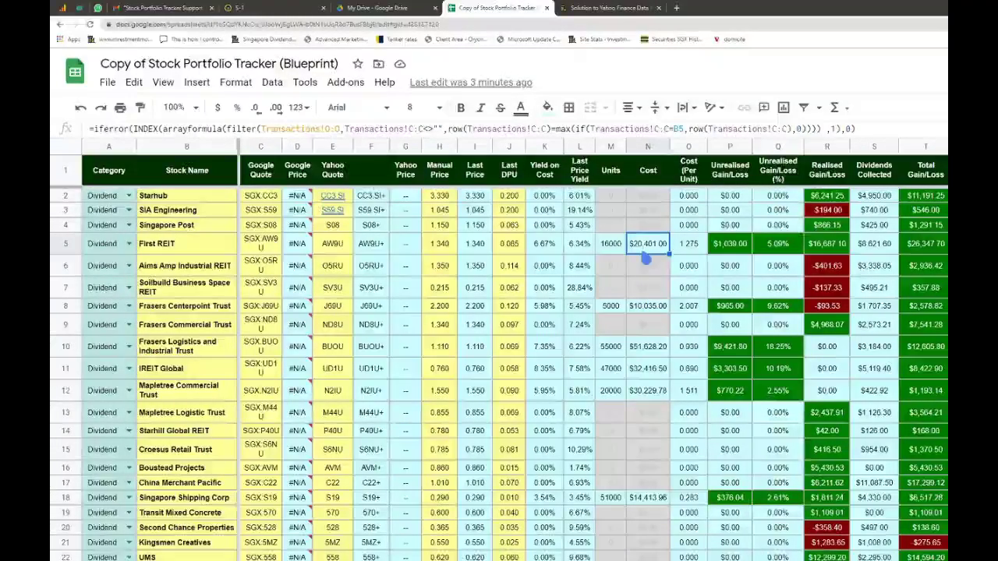
pyautogui.click(729, 247)
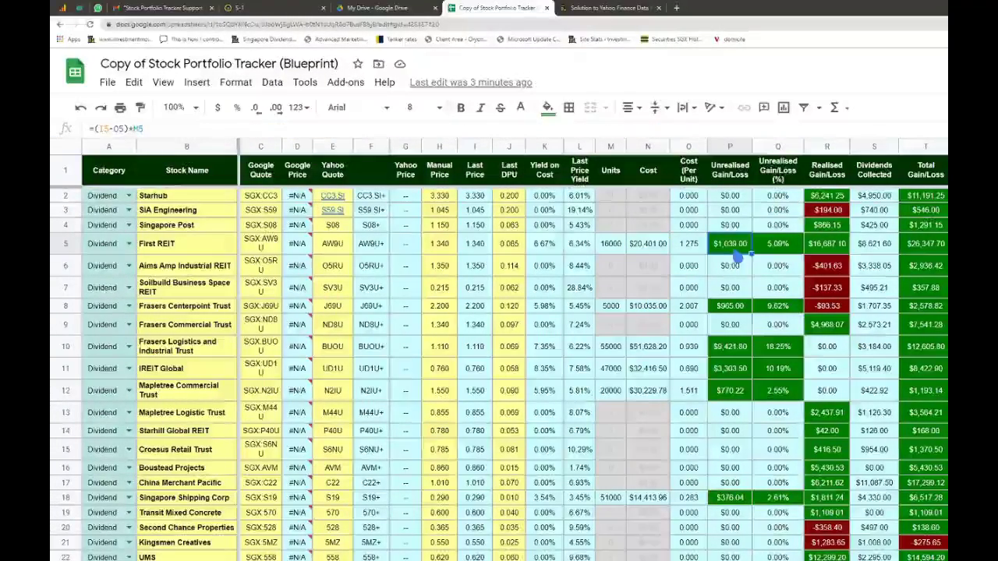
pyautogui.click(870, 247)
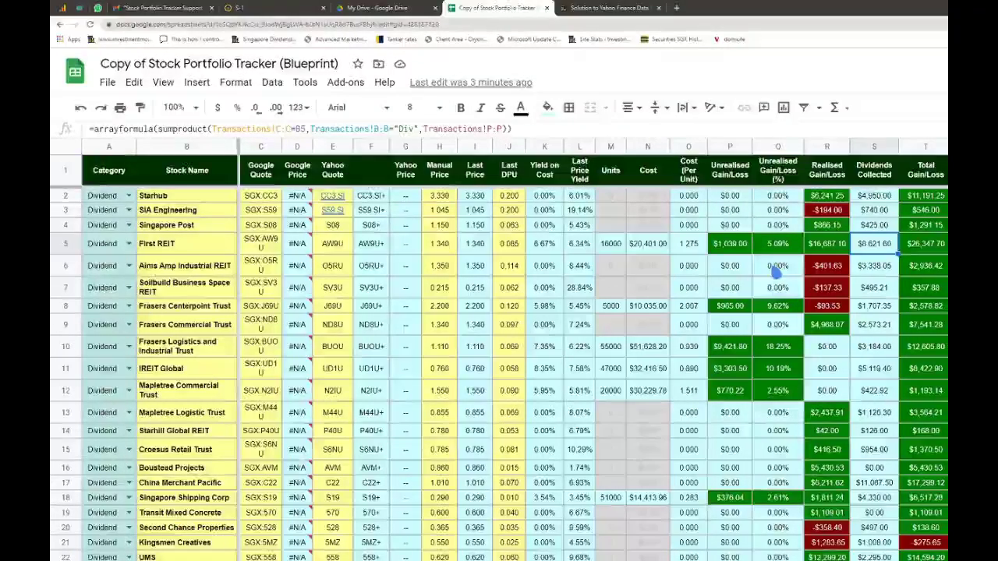
# Inspect the Google Price formula for Aims Amp Industrial REIT and the Yahoo Price formulas in rows 4 to 10
pyautogui.click(411, 269)
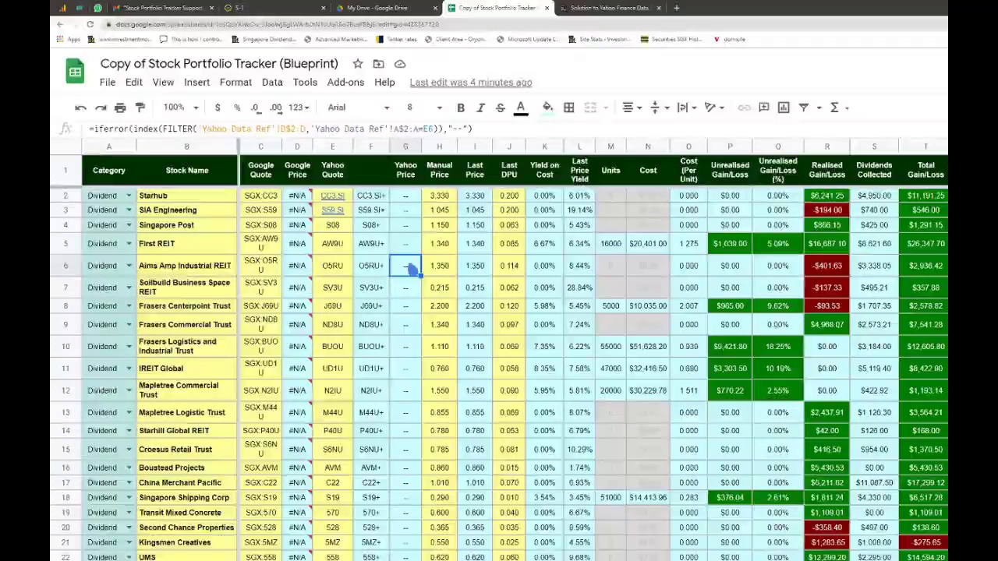
pyautogui.click(299, 267)
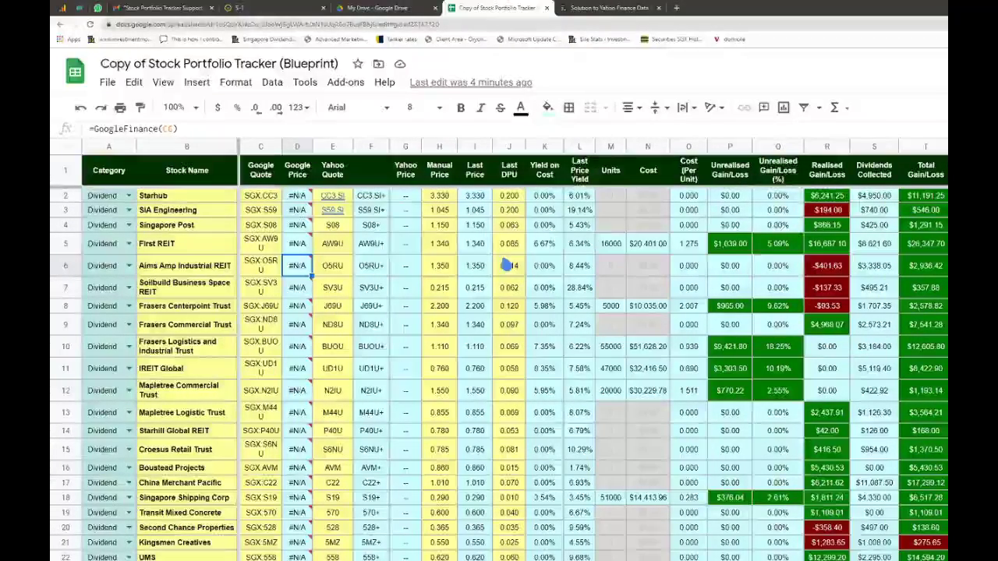
pyautogui.click(405, 288)
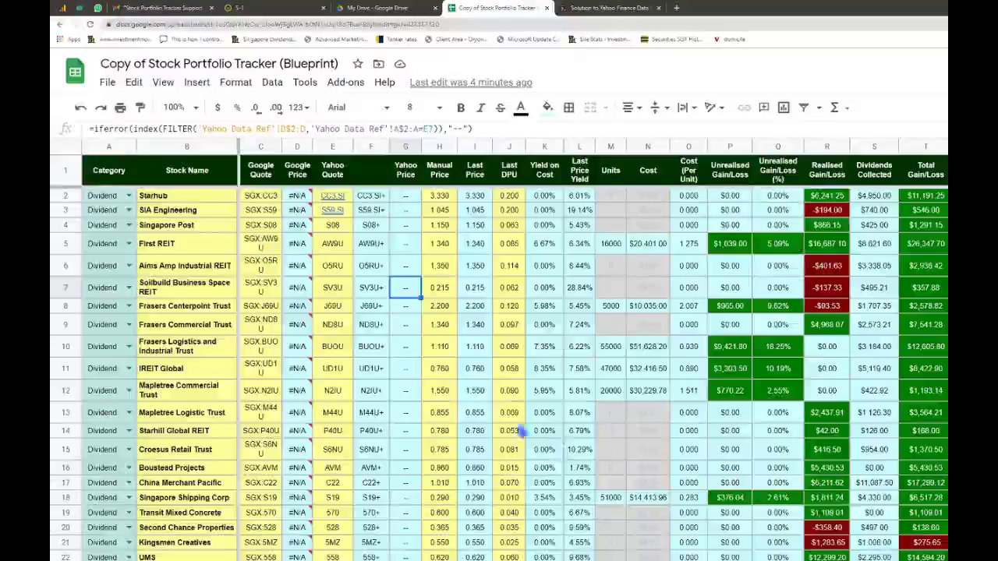
pyautogui.click(407, 226)
pyautogui.moveTo(407, 236); pyautogui.dragTo(405, 346)
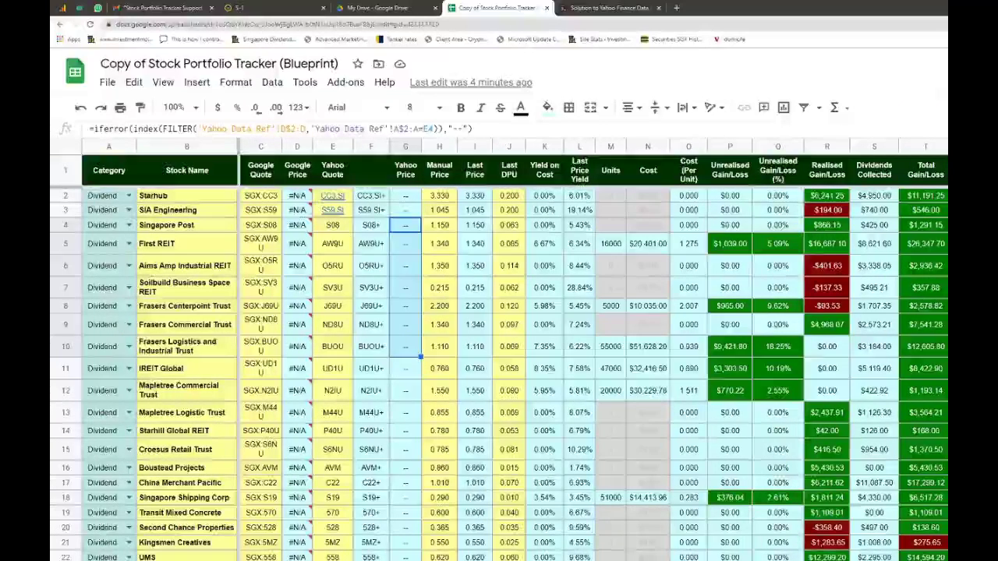
# Open the Yahoo Data Ref sheet and examine the getSGPrice formula in A2, including its CSV address, without changing it
pyautogui.hotkey('ctrl', 'shift', 'pagedown')
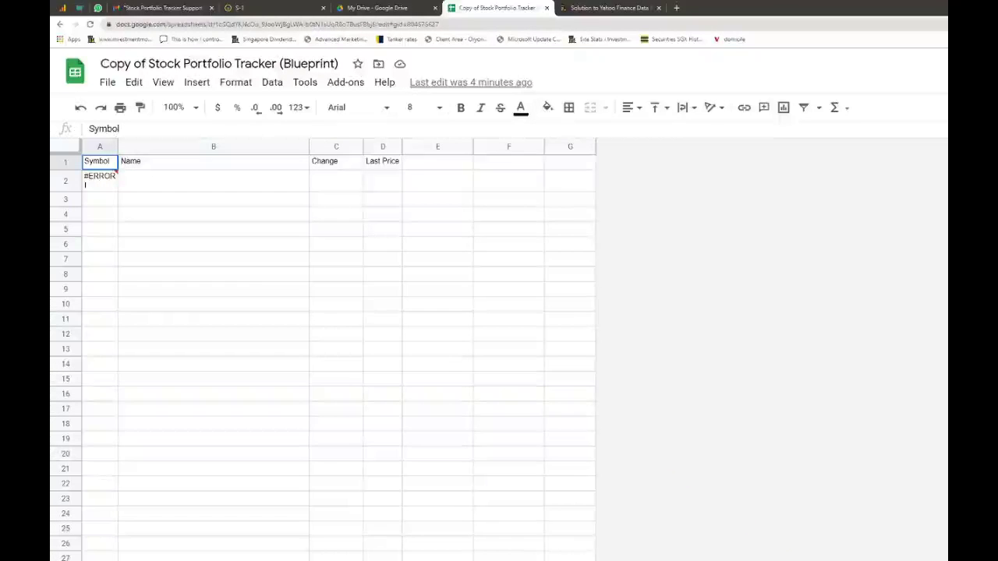
pyautogui.click(106, 186)
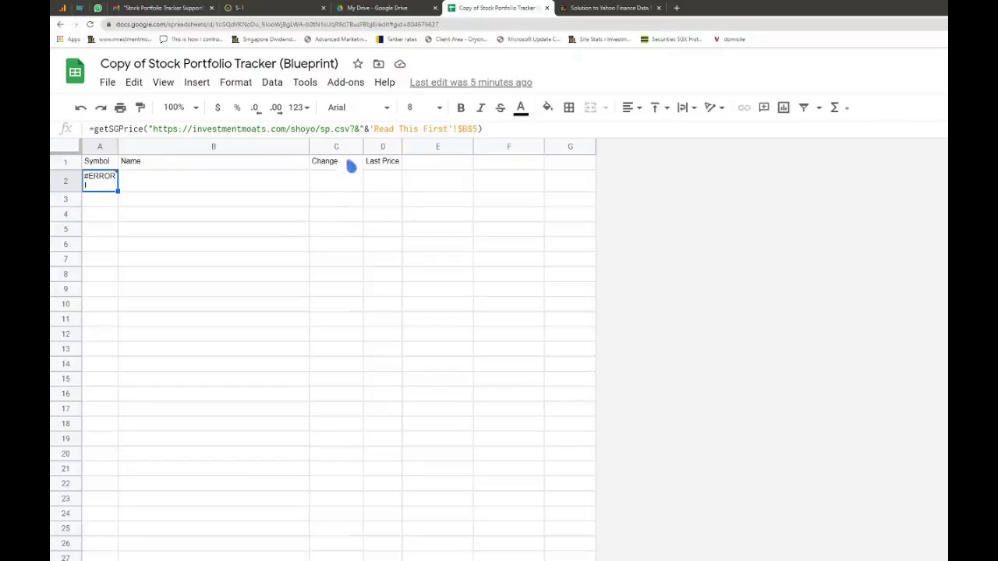
pyautogui.click(355, 129)
pyautogui.moveTo(330, 133); pyautogui.dragTo(348, 131)
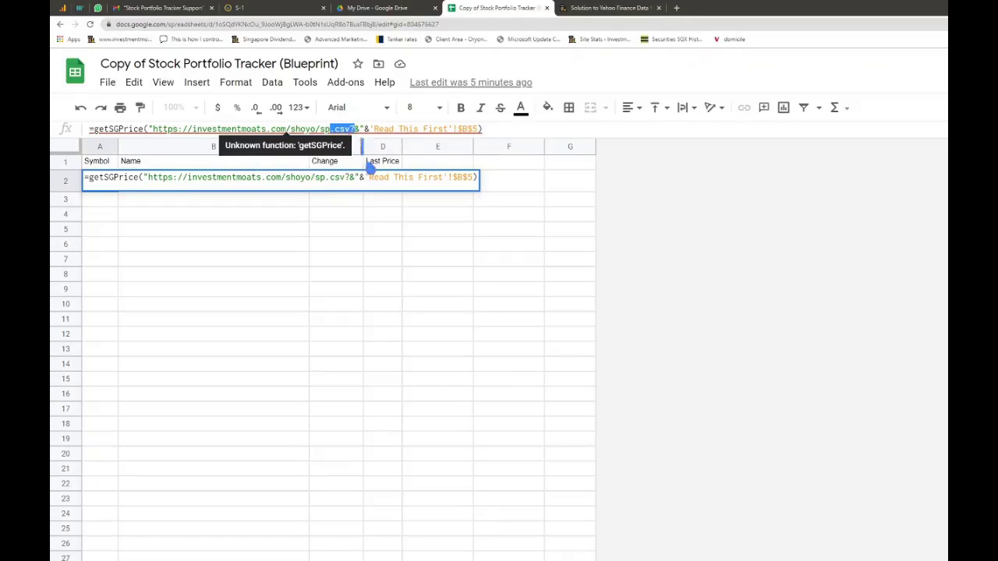
pyautogui.click(371, 236)
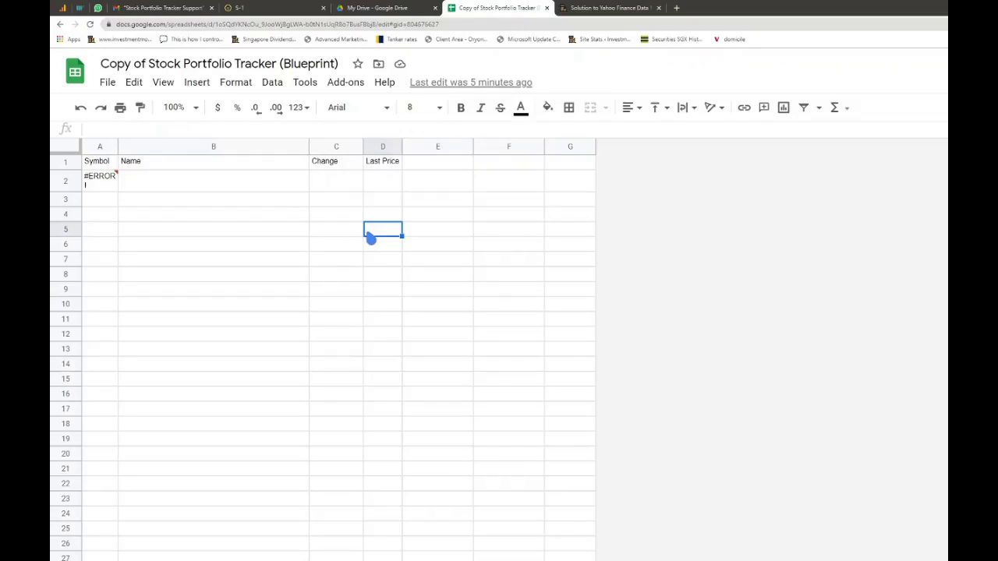
pyautogui.click(112, 184)
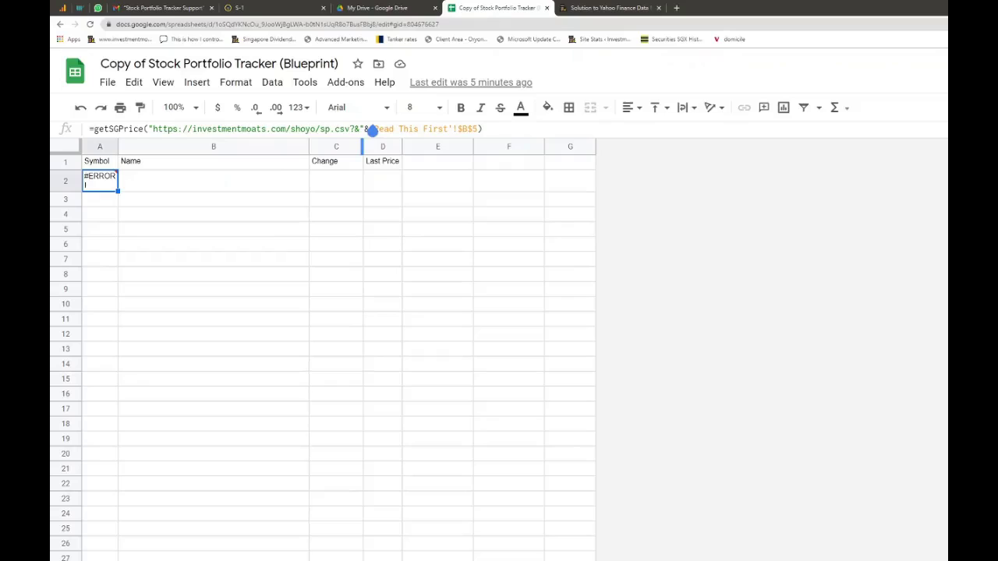
pyautogui.click(365, 129)
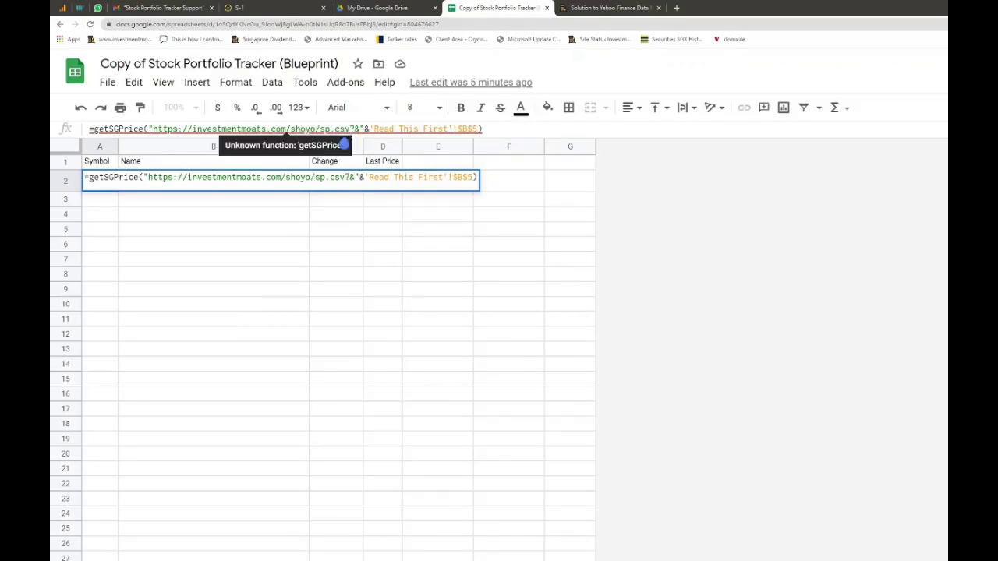
pyautogui.press('Escape')
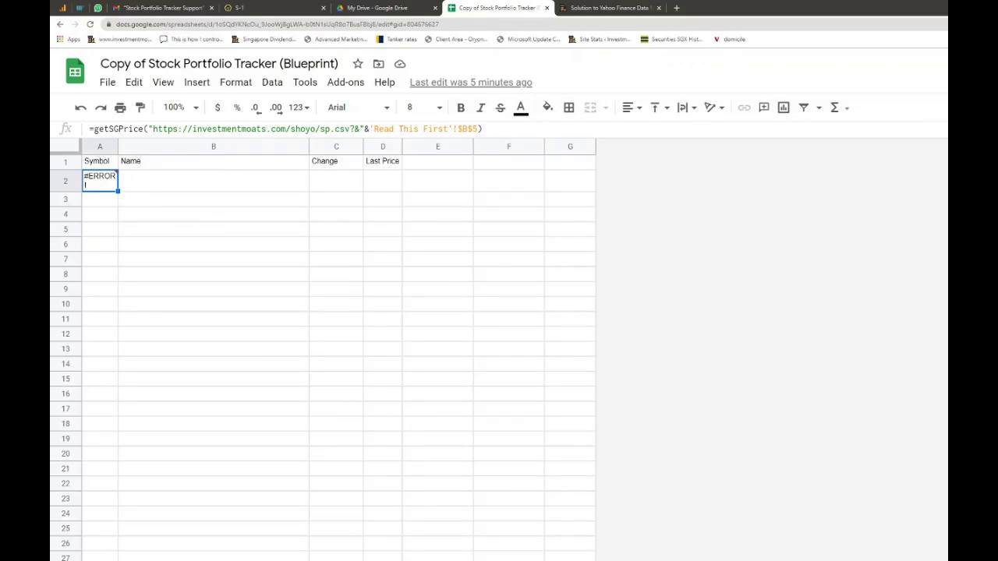
# Return to the stock holdings sheet that lists Starhub and First REIT and check its Yahoo Price column
pyautogui.hotkey('ctrl', 'shift', 'pageup')
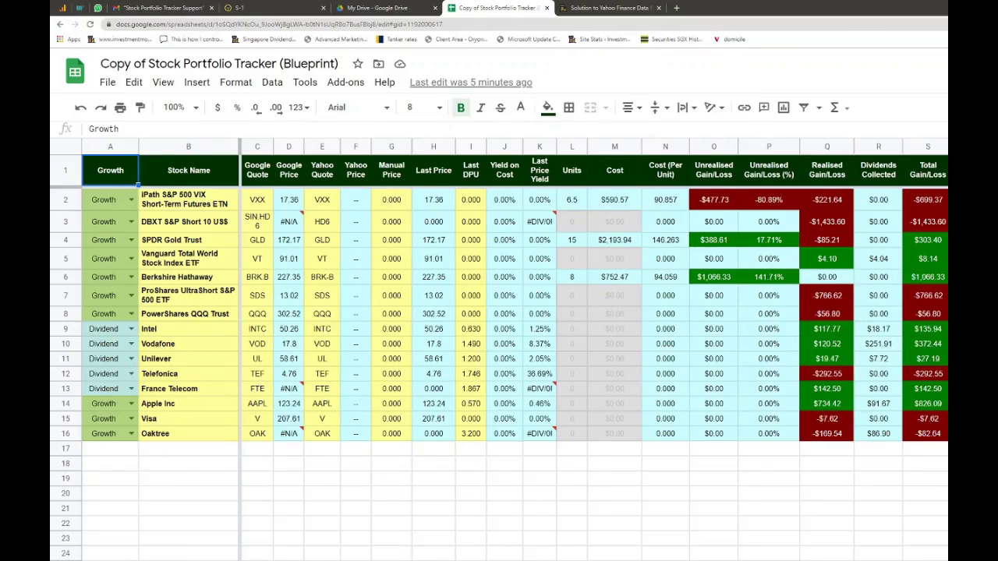
pyautogui.hotkey('ctrl', 'shift', 'pageup')
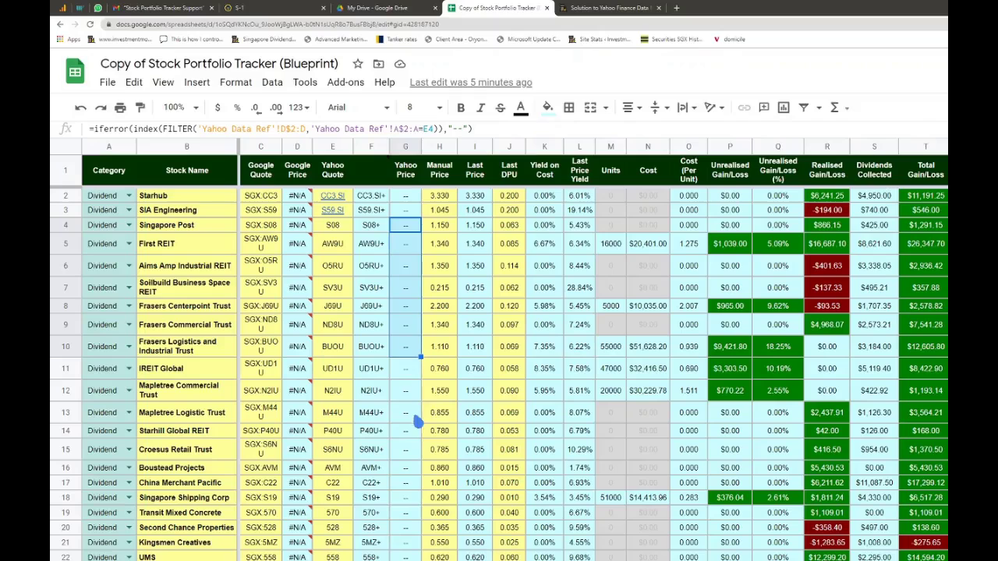
pyautogui.click(419, 303)
# Switch to the Investment Moats post on Yahoo Finance data not refreshing and examine its problem summary and title
pyautogui.click(622, 9)
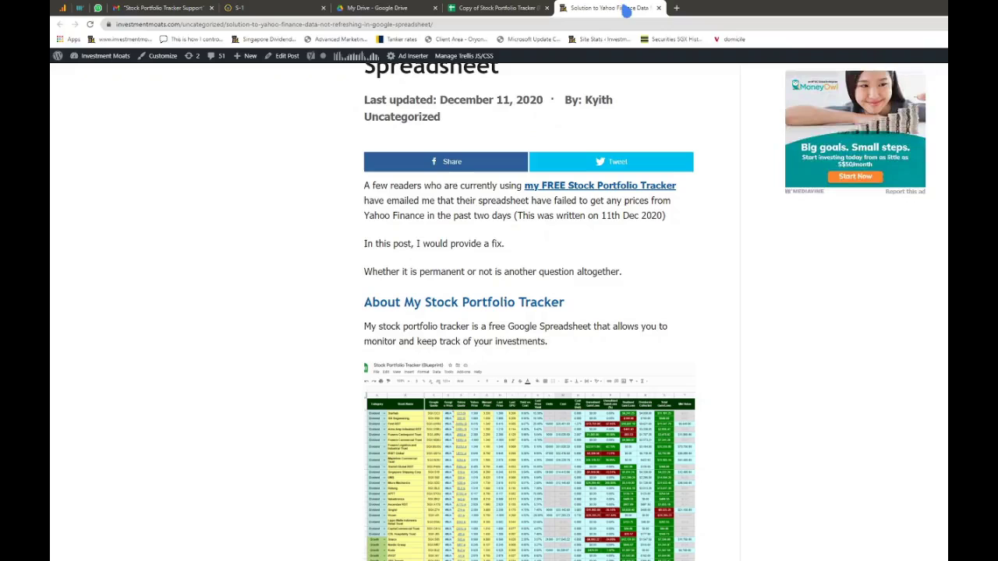
pyautogui.scroll(2, 780, 351)
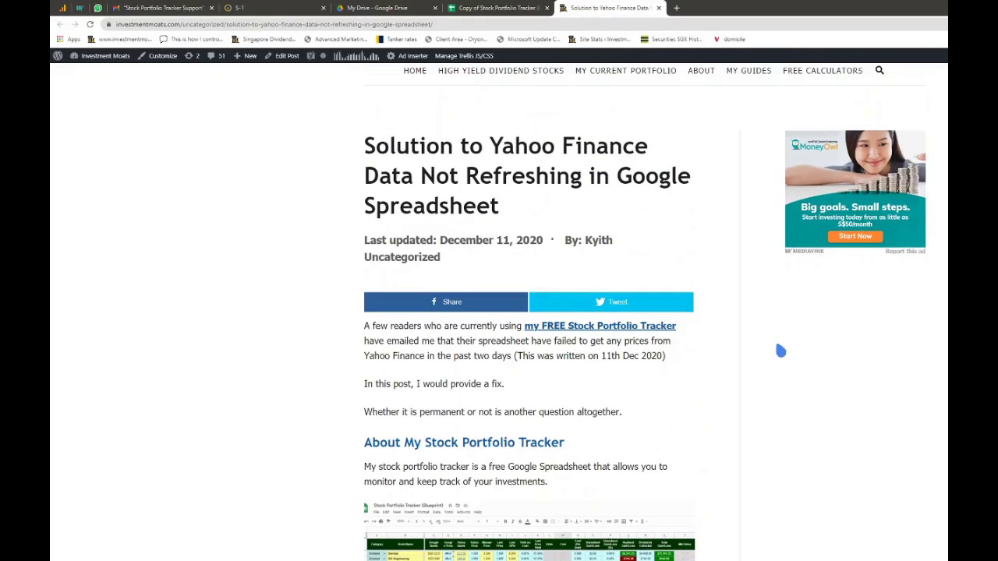
pyautogui.scroll(-8, 780, 351)
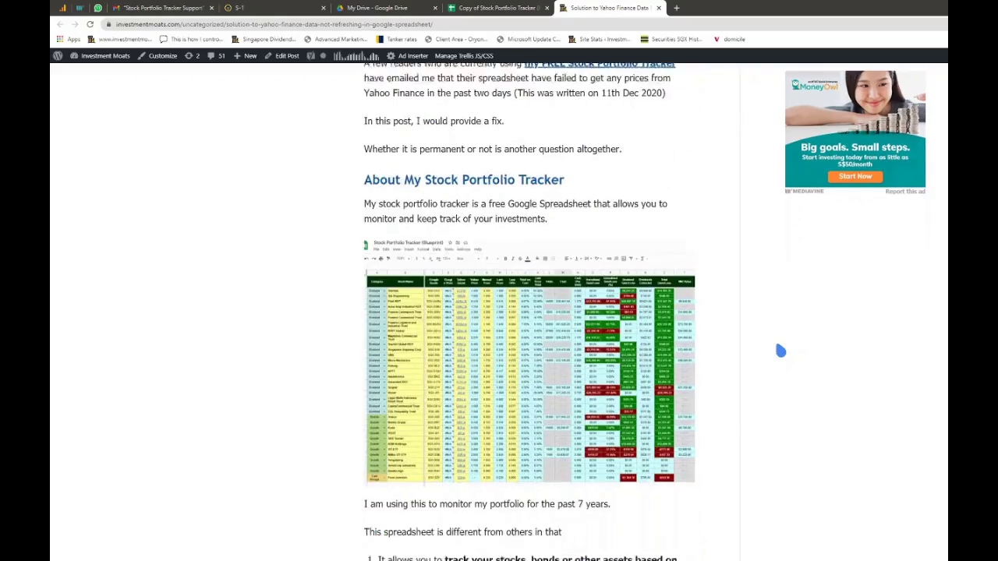
pyautogui.scroll(-8, 780, 351)
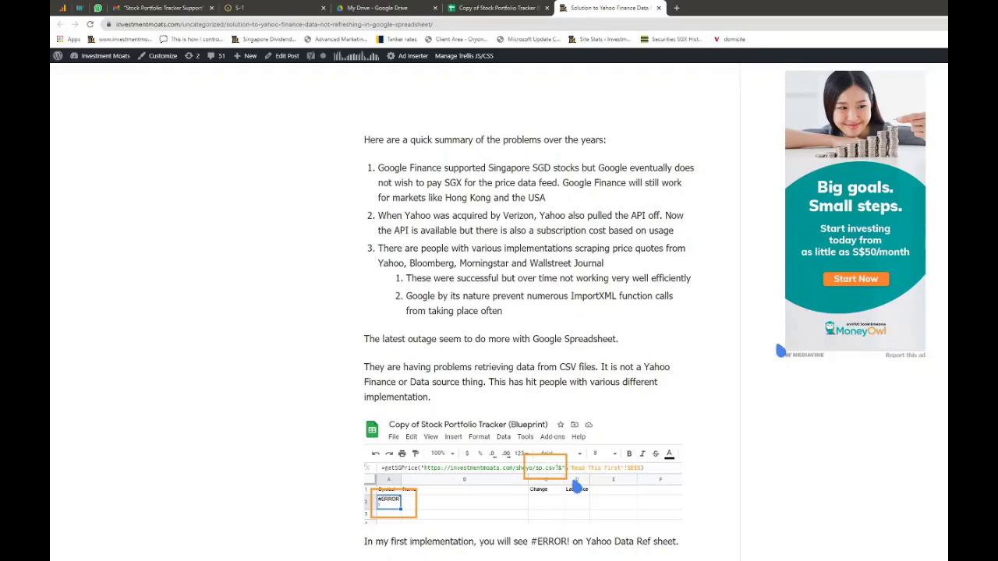
pyautogui.scroll(15, 707, 390)
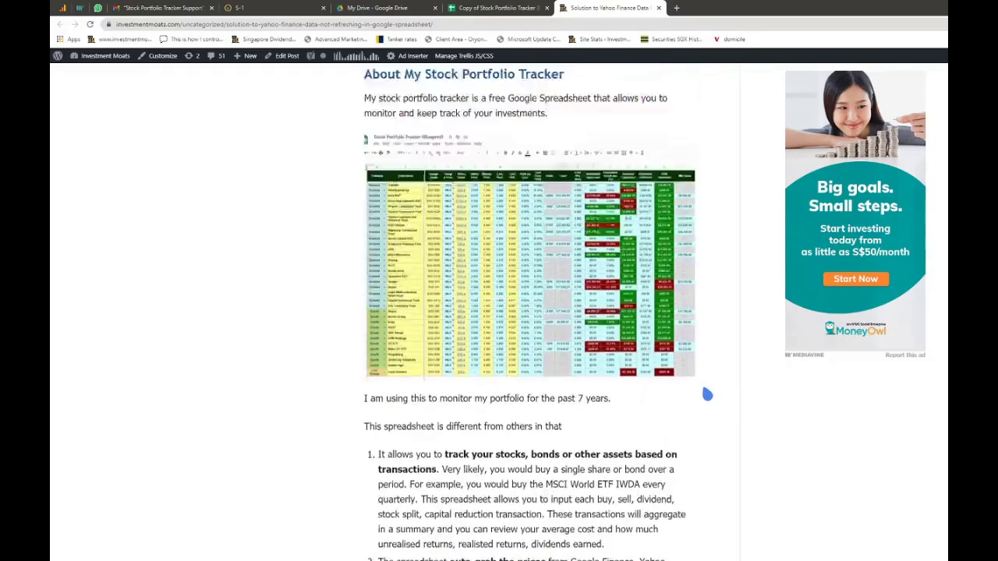
pyautogui.scroll(1, 706, 395)
pyautogui.scroll(-2, 706, 392)
pyautogui.scroll(2, 556, 338)
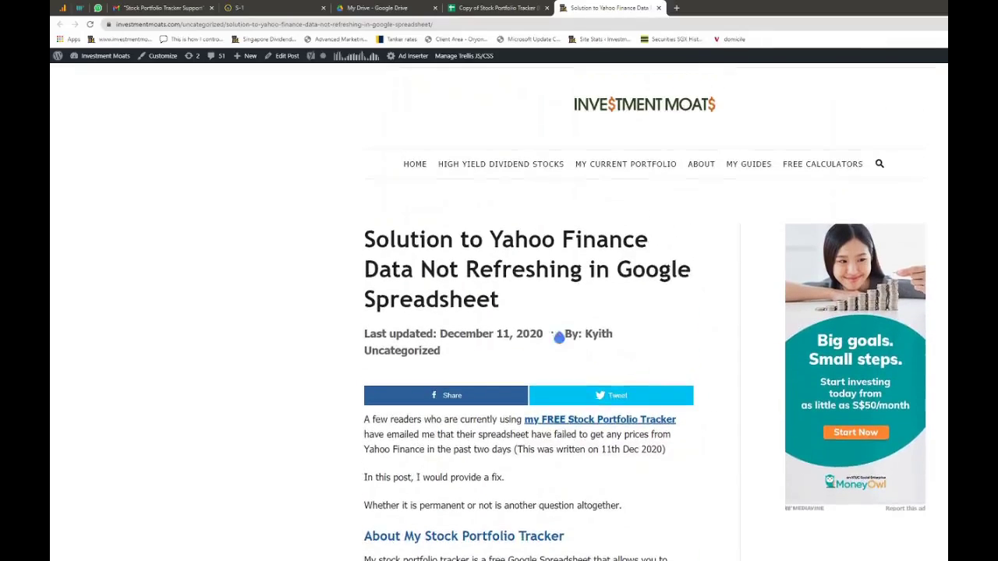
pyautogui.scroll(3, 536, 306)
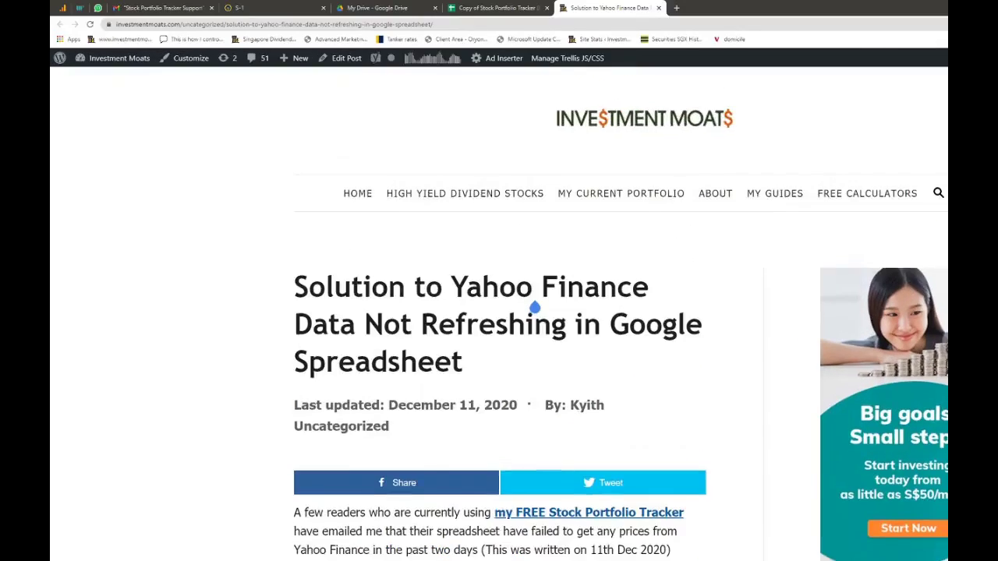
pyautogui.scroll(-1, 561, 286)
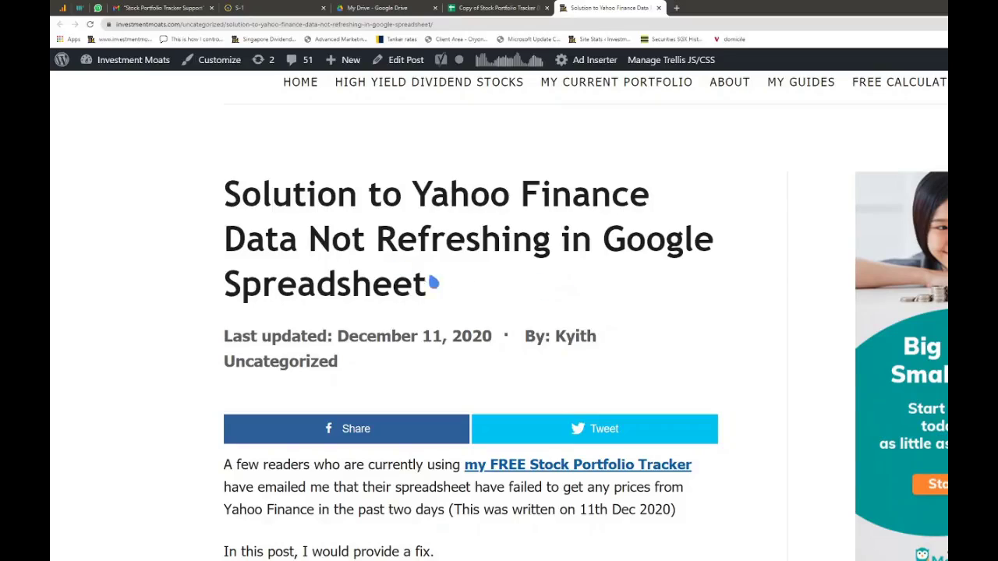
# Search Google in a new tab for the copied post title "Solution to Yahoo Finance Data Not Refreshing in Google Spreadsheet", then close the results
pyautogui.moveTo(434, 283); pyautogui.dragTo(225, 209)
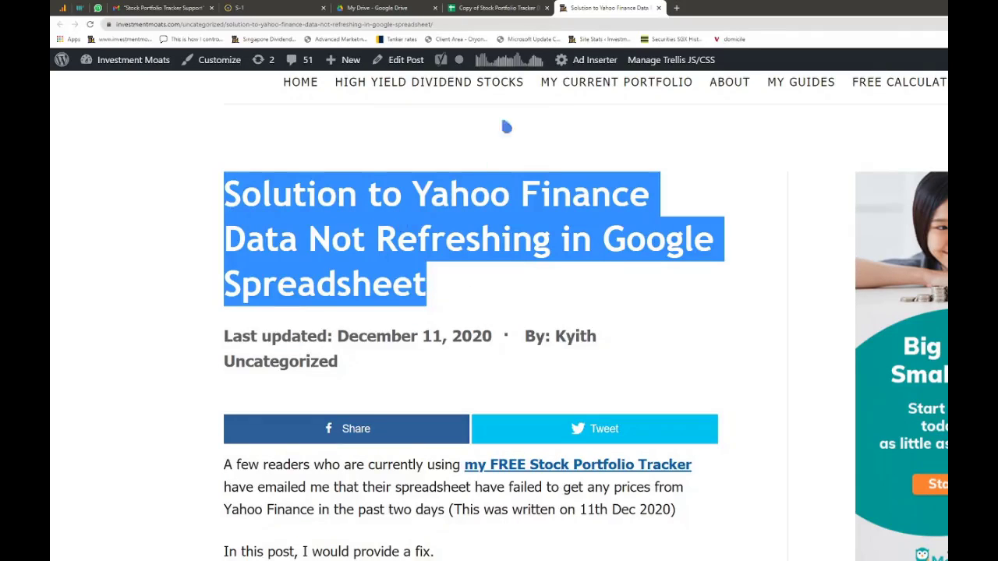
pyautogui.hotkey('ctrl', 'c')
pyautogui.click(676, 8)
pyautogui.hotkey('ctrl', 'v')
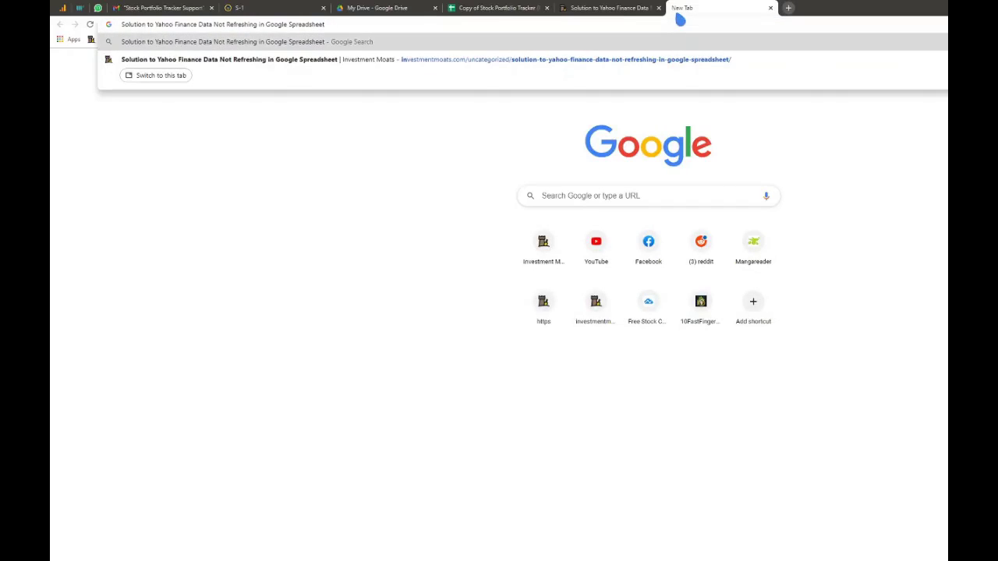
pyautogui.press('Return')
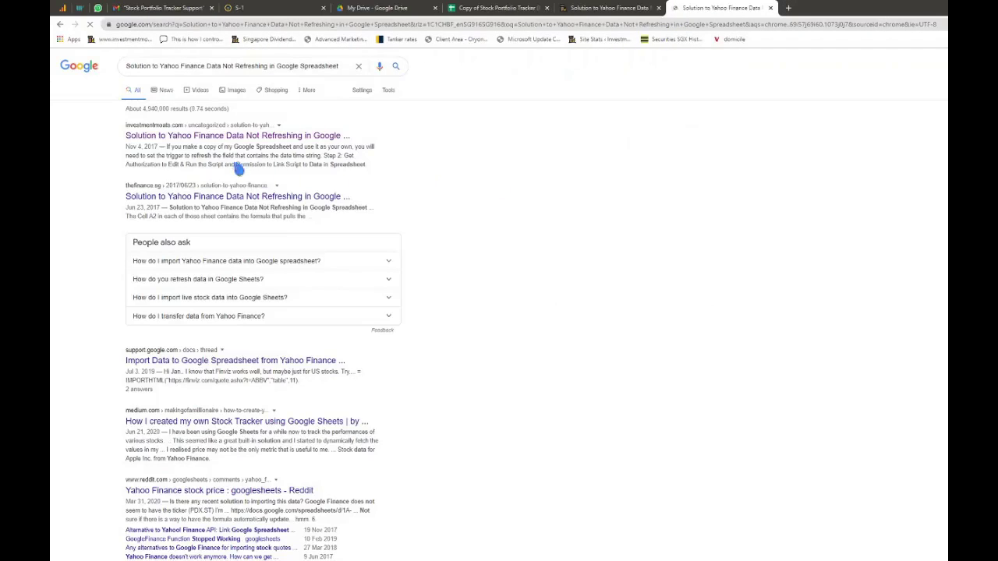
pyautogui.middleClick(693, 8)
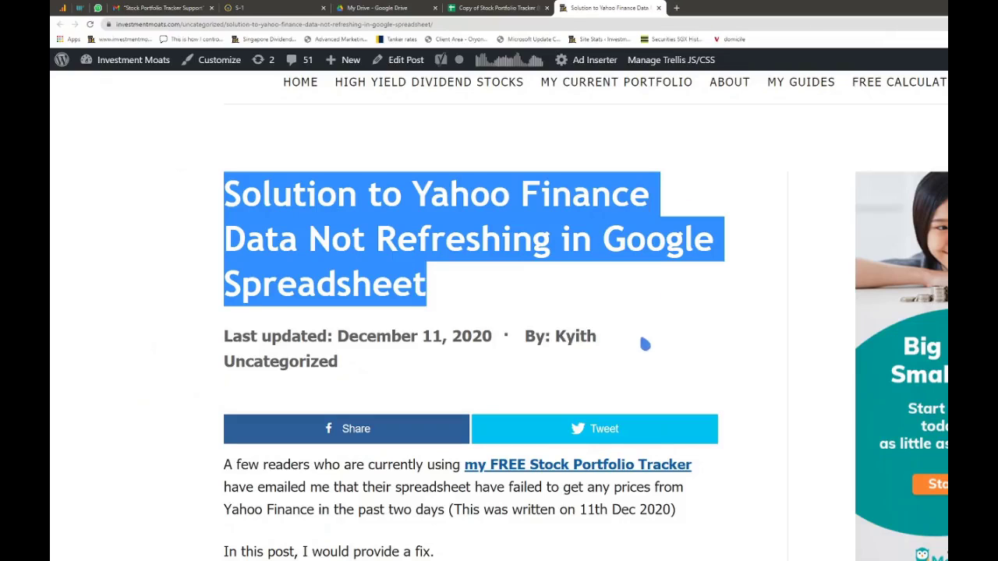
# Read the post's introduction and its About My Stock Portfolio Tracker section at a smaller page zoom
pyautogui.click(669, 319)
pyautogui.scroll(-5, 669, 318)
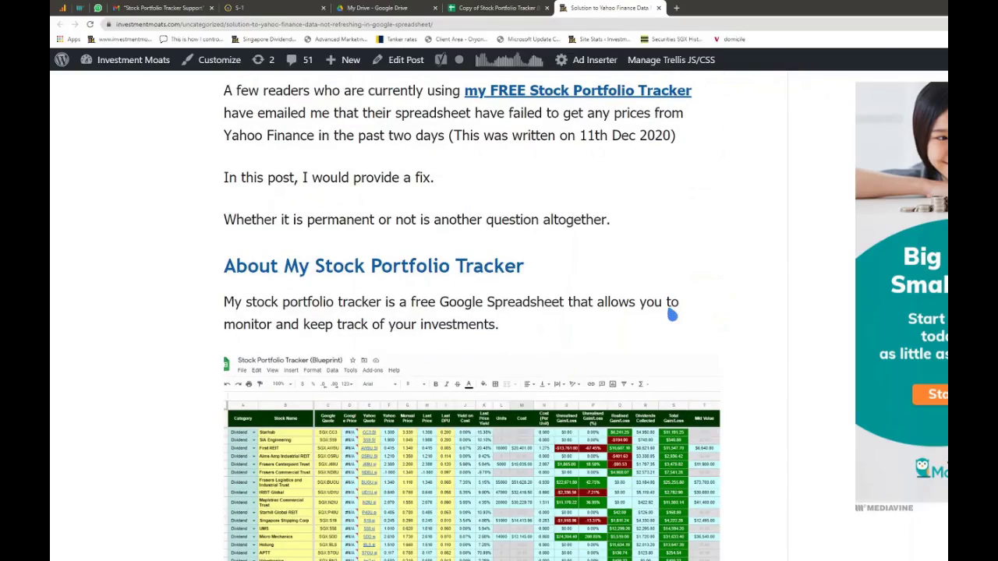
pyautogui.hotkey('ctrl', '-')
pyautogui.hotkey('ctrl', '-')
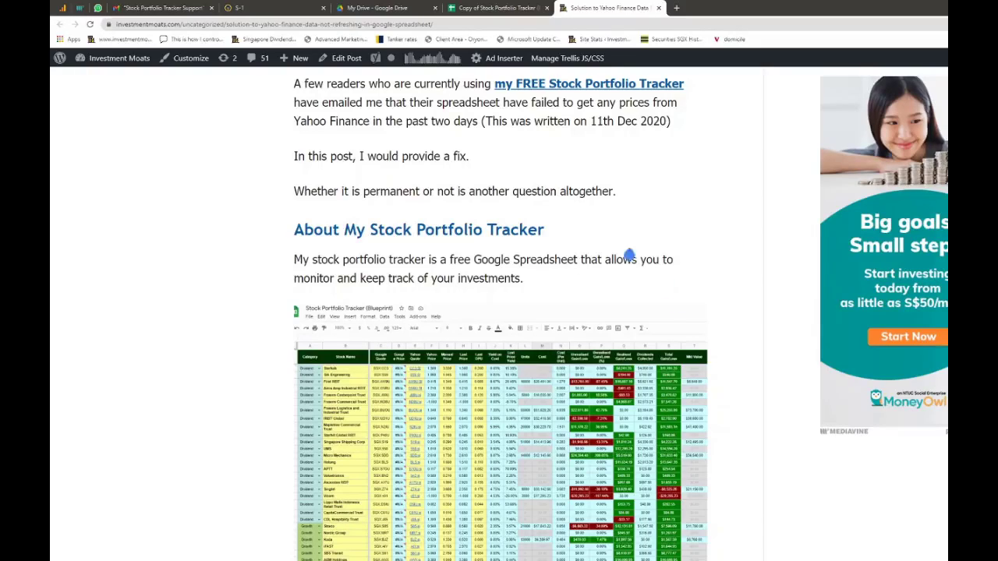
# Start making a copy of the Copy of Stock Portfolio Tracker spreadsheet and replace "Blueprint" in the new name with "Video Test"
pyautogui.click(497, 8)
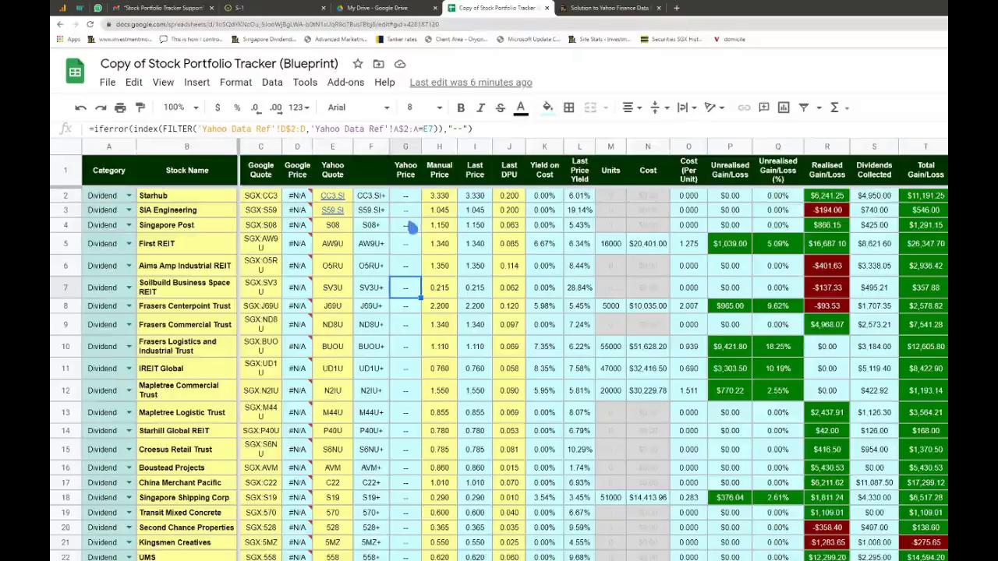
pyautogui.click(403, 347)
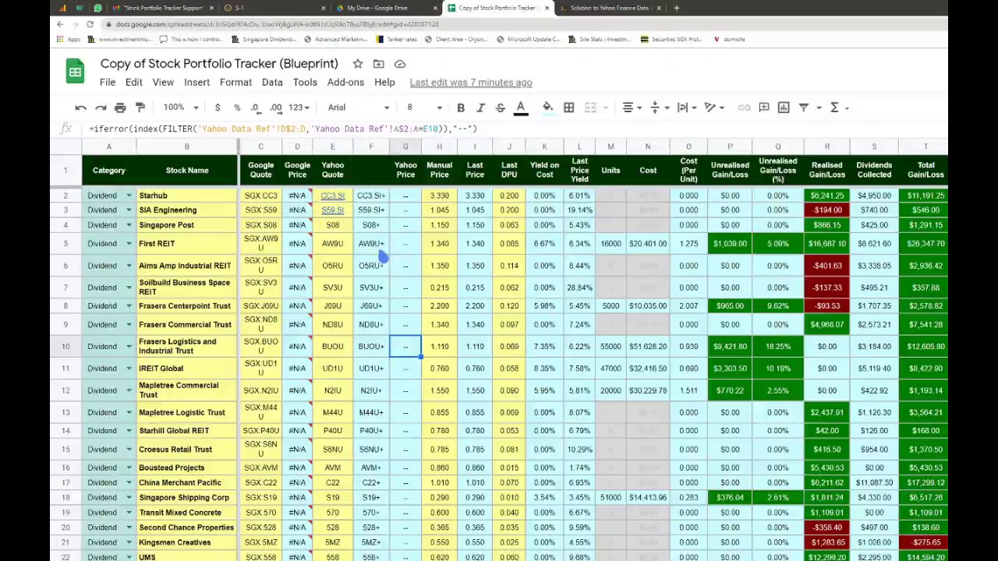
pyautogui.click(110, 84)
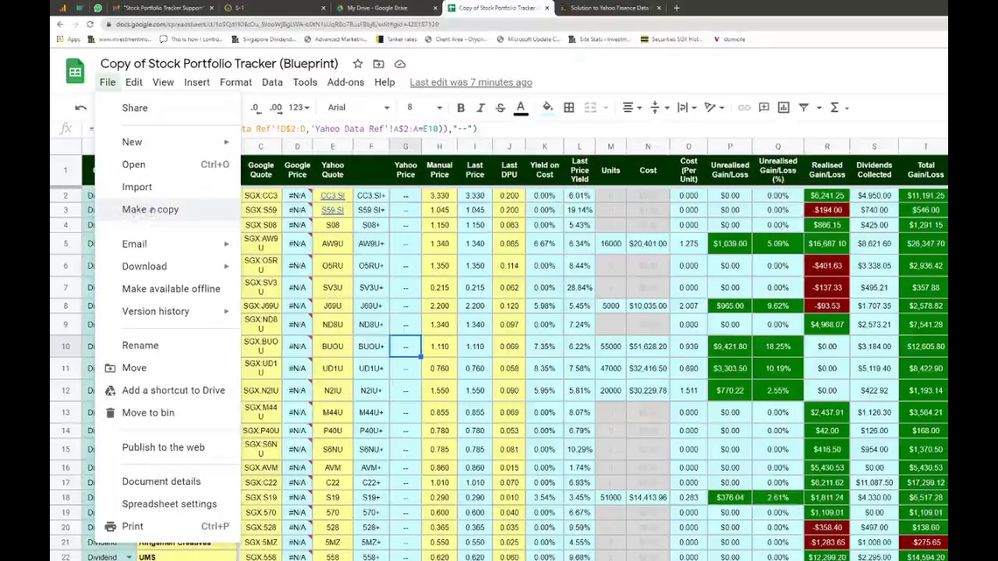
pyautogui.click(140, 209)
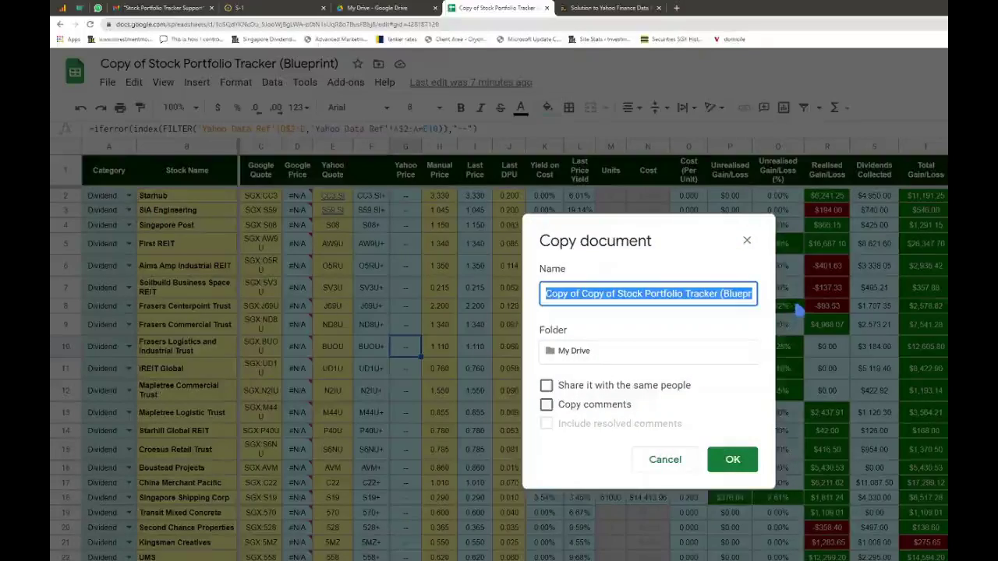
pyautogui.click(741, 294)
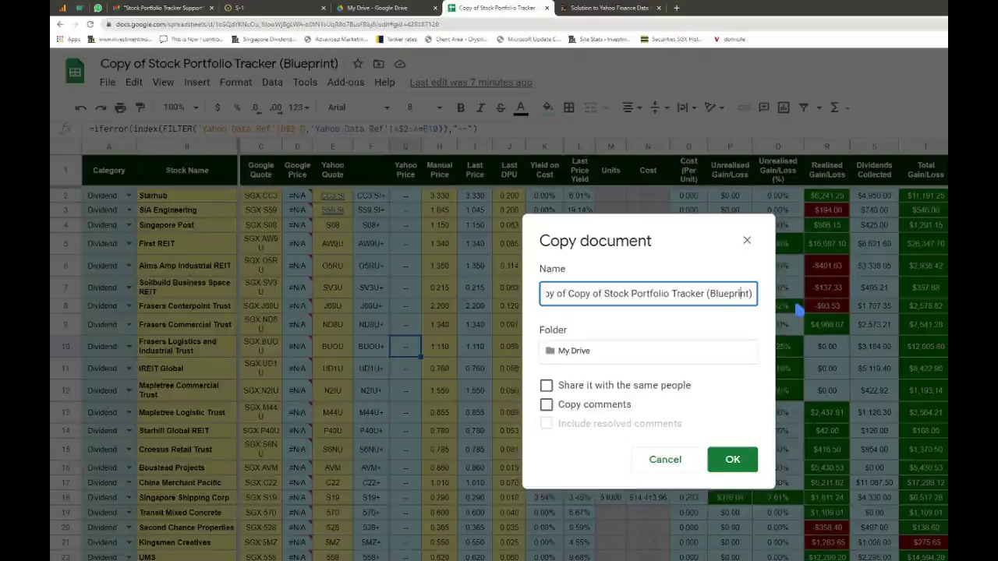
pyautogui.press('BackSpace')
pyautogui.press('BackSpace')
pyautogui.press('BackSpace')
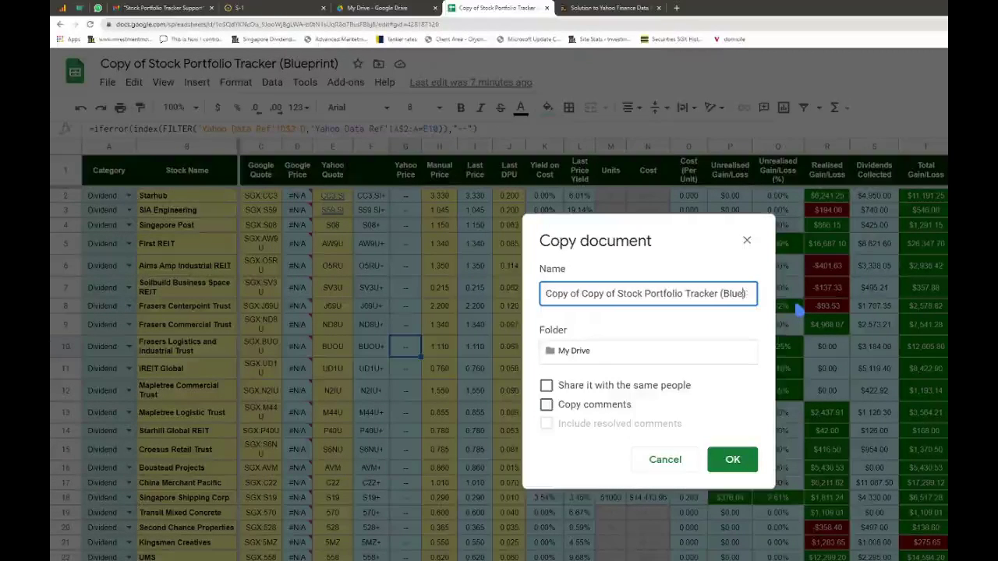
pyautogui.press('BackSpace')
pyautogui.press('BackSpace')
pyautogui.press('BackSpace')
pyautogui.press('BackSpace')
pyautogui.write('Vid')
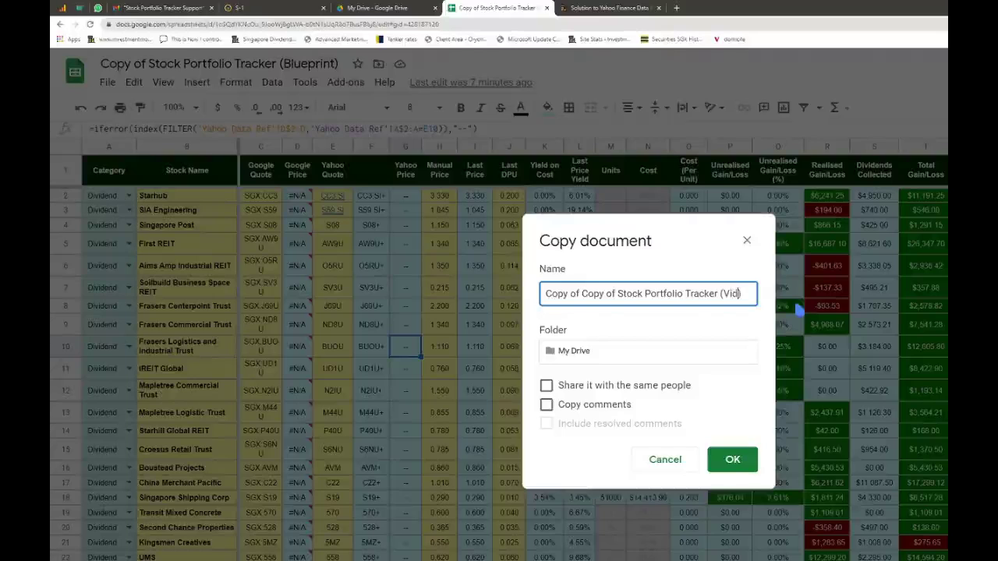
pyautogui.write('eo Test')
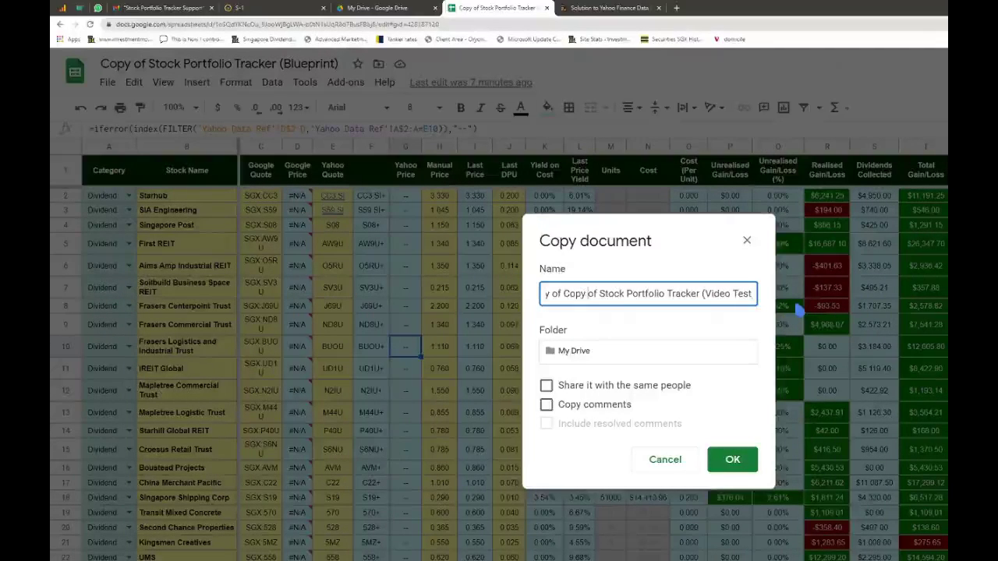
# Strip the "Copy of Copy of" prefix so the name reads "Stock Portfolio Tracker (Video Test)", and create the copy in My Drive
pyautogui.press('BackSpace')
pyautogui.press('BackSpace')
pyautogui.press('BackSpace')
pyautogui.press('BackSpace')
pyautogui.press('BackSpace')
pyautogui.press('BackSpace')
pyautogui.press('BackSpace')
pyautogui.press('BackSpace')
pyautogui.press('BackSpace')
pyautogui.press('BackSpace')
pyautogui.press('BackSpace')
pyautogui.press('BackSpace')
pyautogui.press('BackSpace')
pyautogui.press('BackSpace')
pyautogui.press('BackSpace')
pyautogui.press('BackSpace')
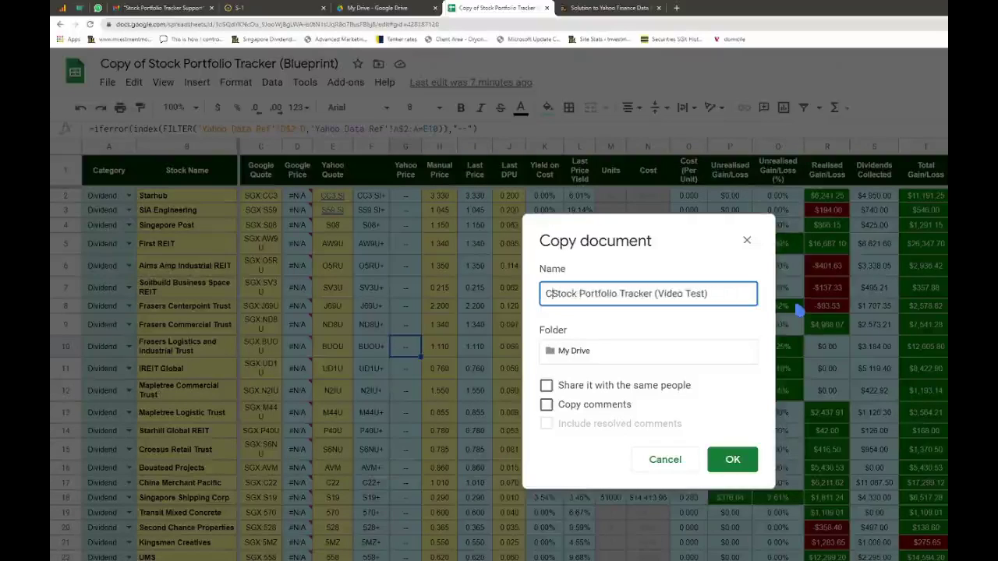
pyautogui.click(744, 460)
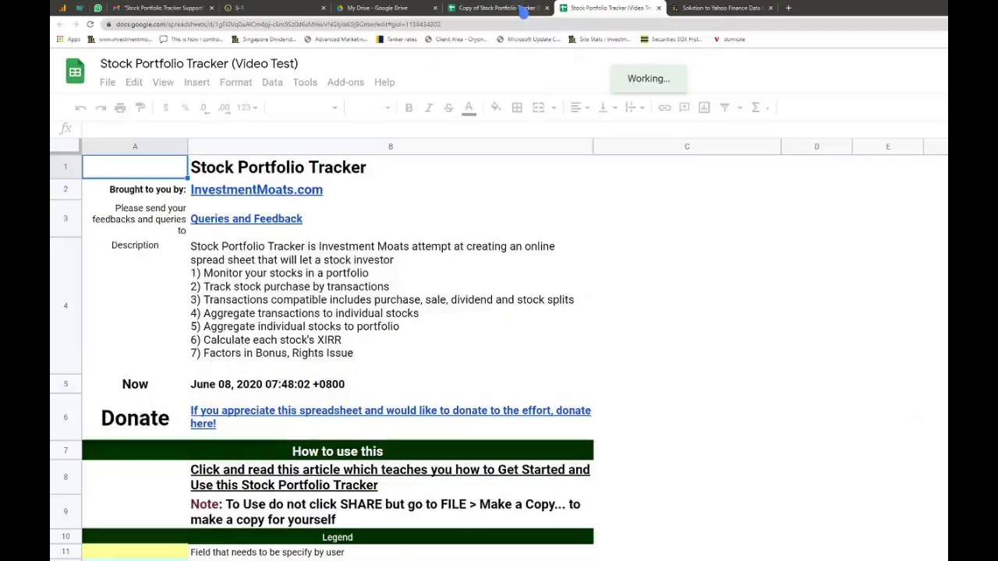
# Close the original spreadsheet and select the Aims Amp Industrial REIT Yahoo Price cell in the new copy's stock holdings sheet
pyautogui.click(547, 7)
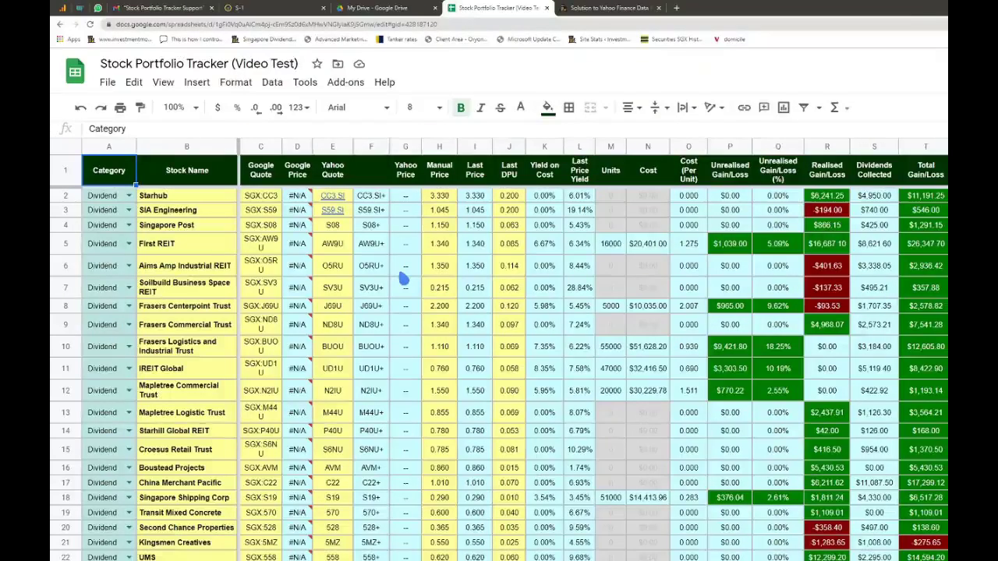
pyautogui.click(402, 266)
# Read the Investment Moats post from its JSON-based Yahoo Finance solution to Step 1 of the instructions for existing older tracker versions
pyautogui.click(602, 10)
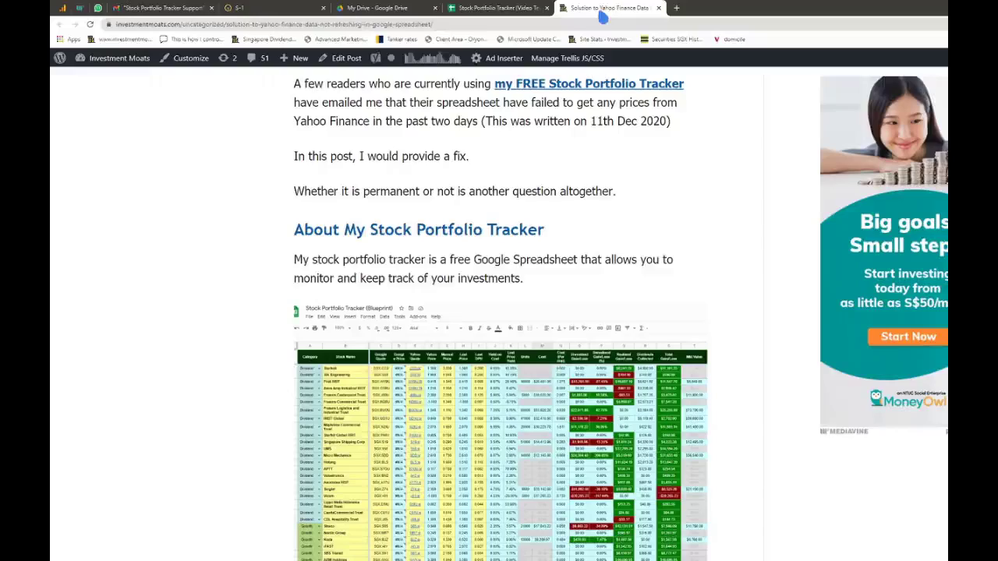
pyautogui.scroll(5, 717, 267)
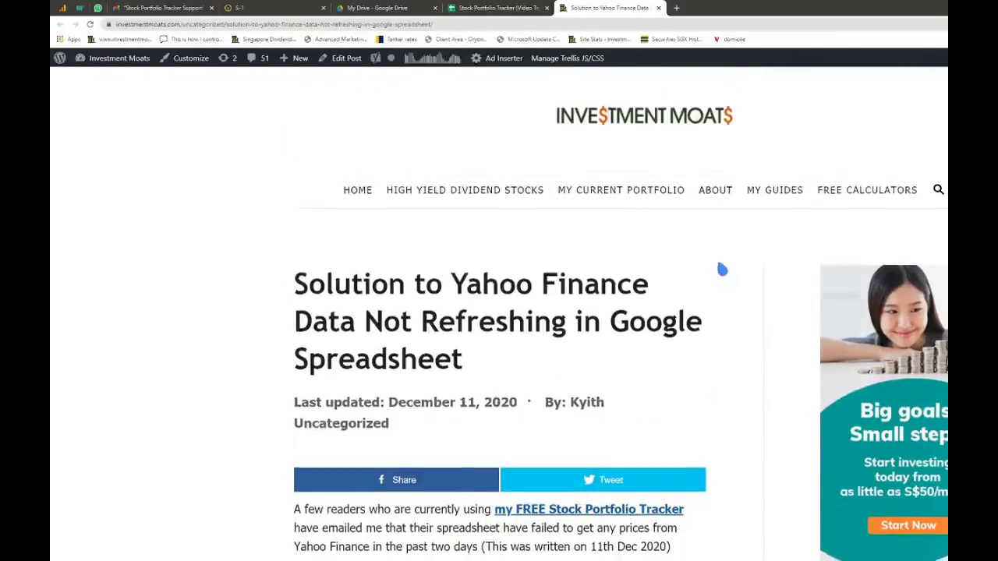
pyautogui.scroll(-10, 722, 269)
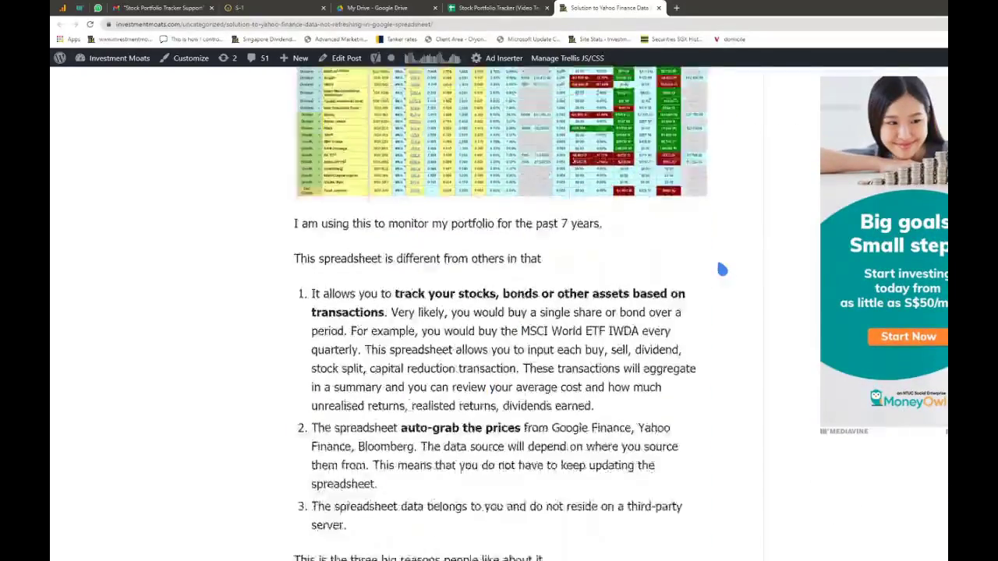
pyautogui.scroll(-18, 722, 269)
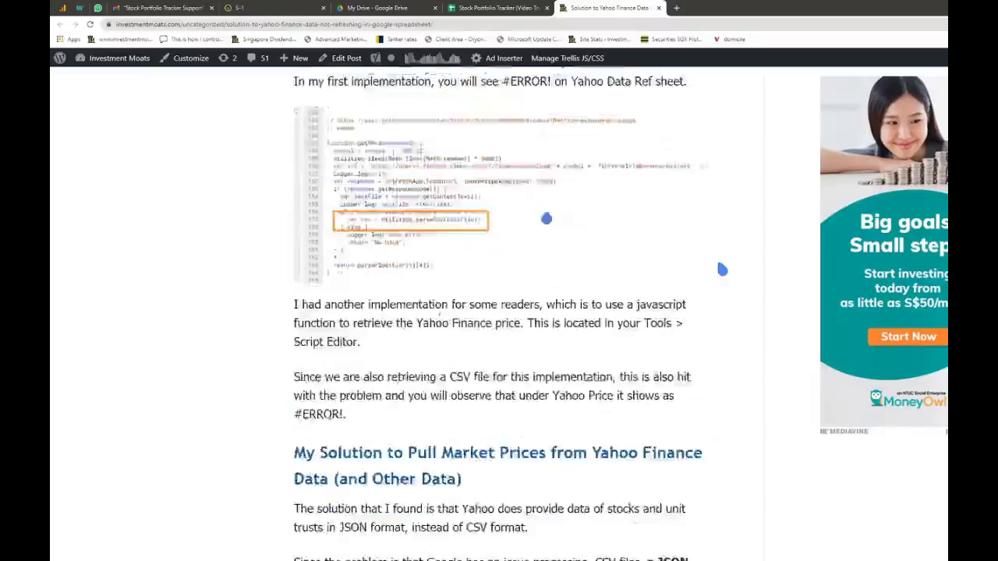
pyautogui.scroll(-6, 721, 269)
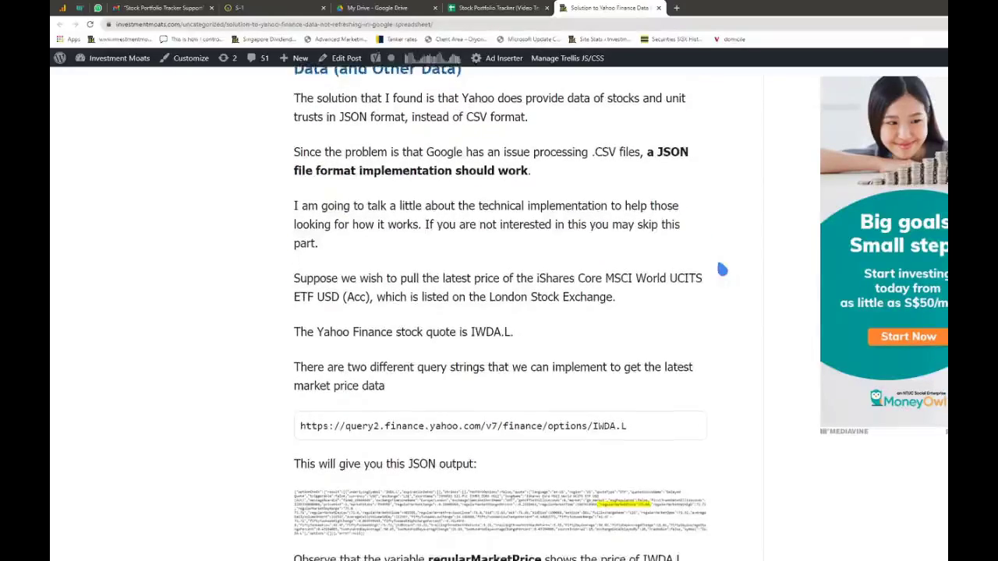
pyautogui.scroll(-3, 722, 269)
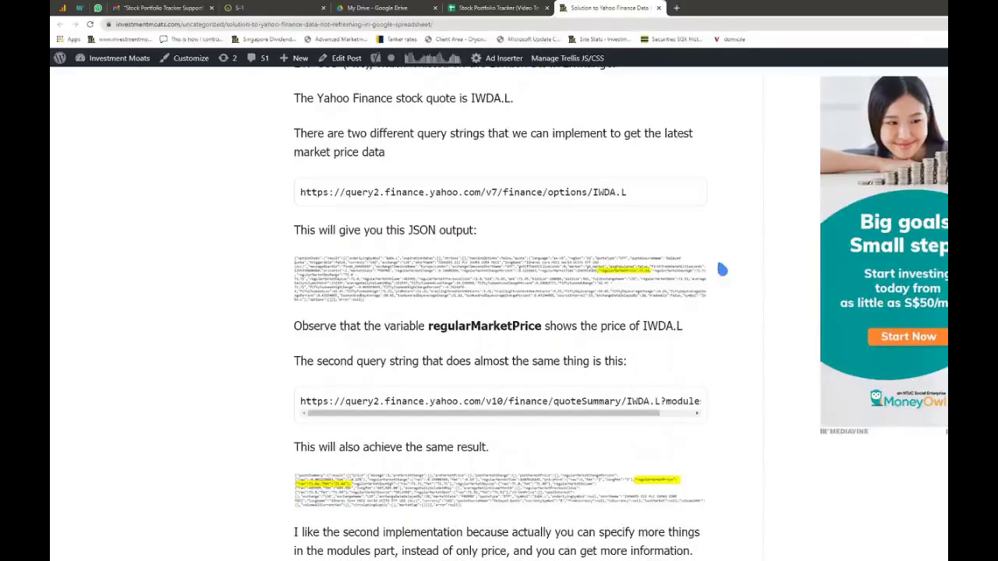
pyautogui.scroll(3, 722, 269)
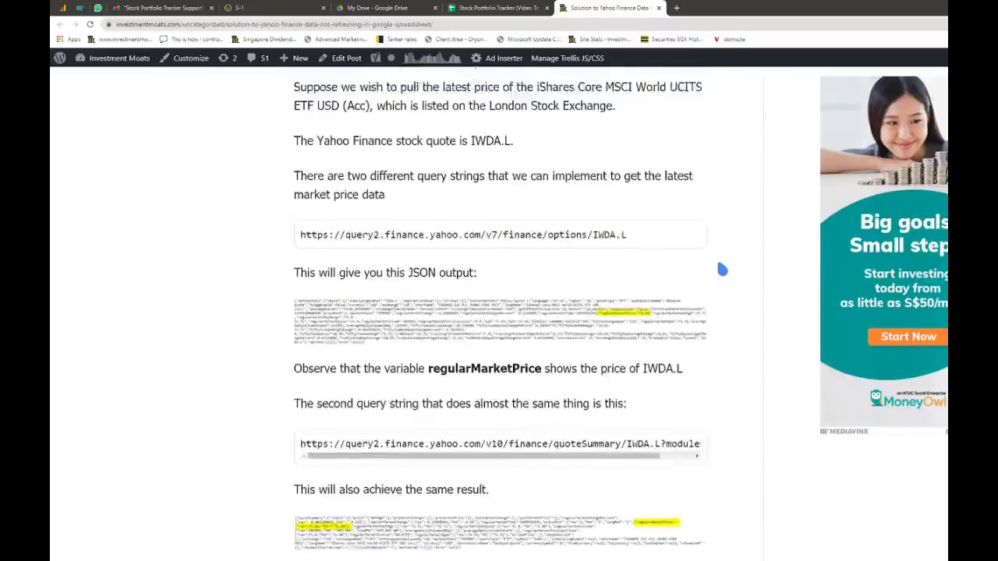
pyautogui.scroll(-4, 722, 269)
pyautogui.scroll(-1, 722, 269)
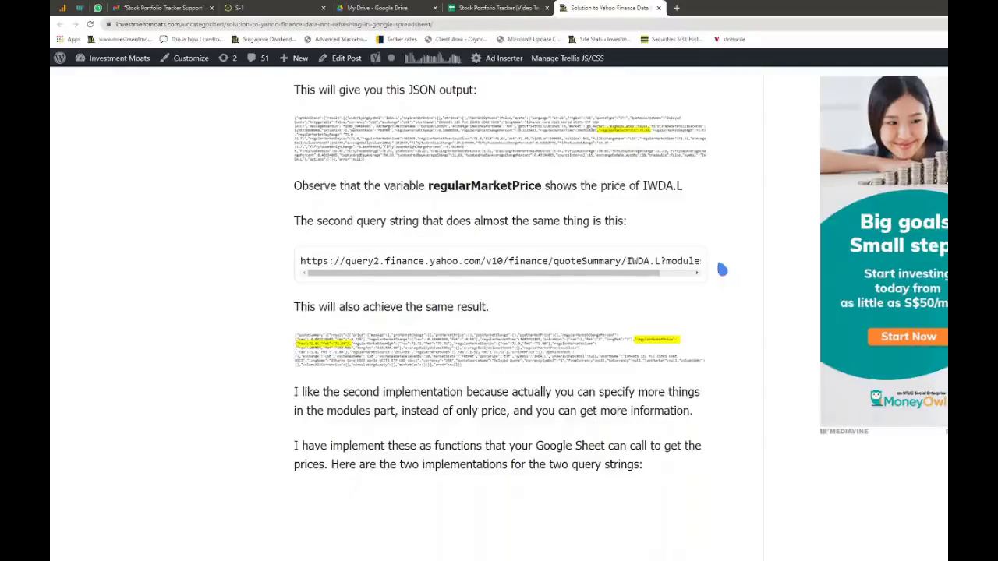
pyautogui.scroll(-3, 722, 269)
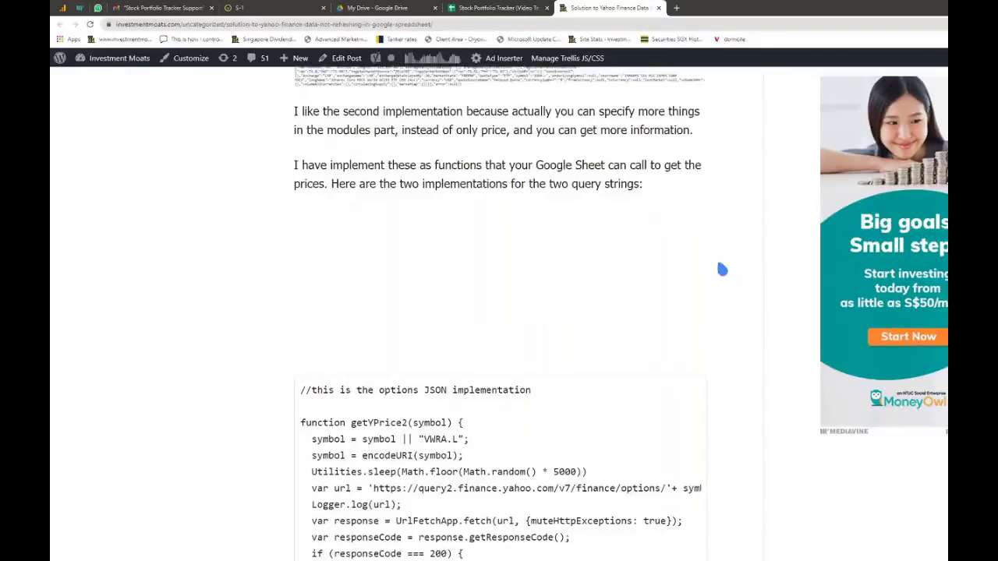
pyautogui.scroll(-10, 722, 269)
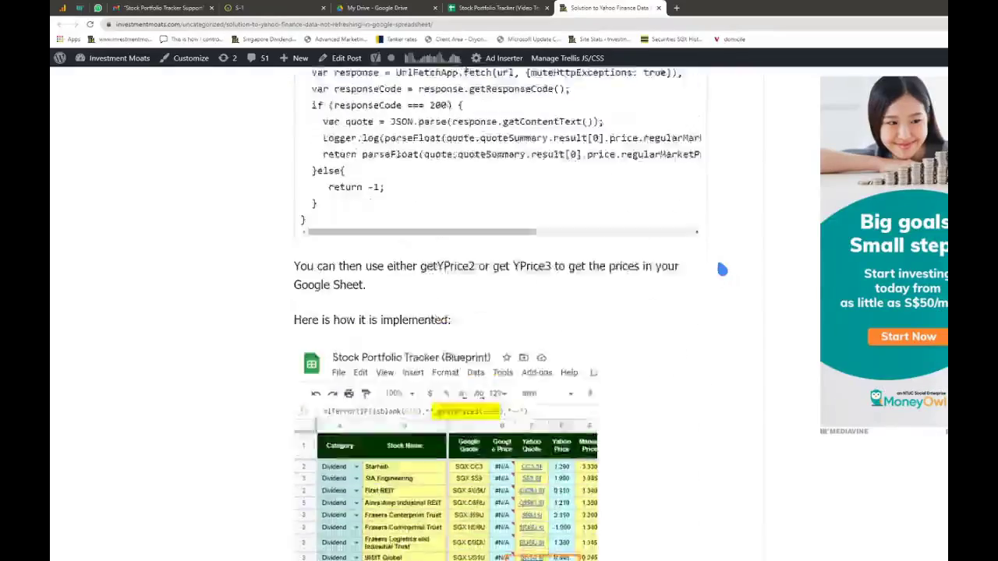
pyautogui.scroll(-15, 722, 269)
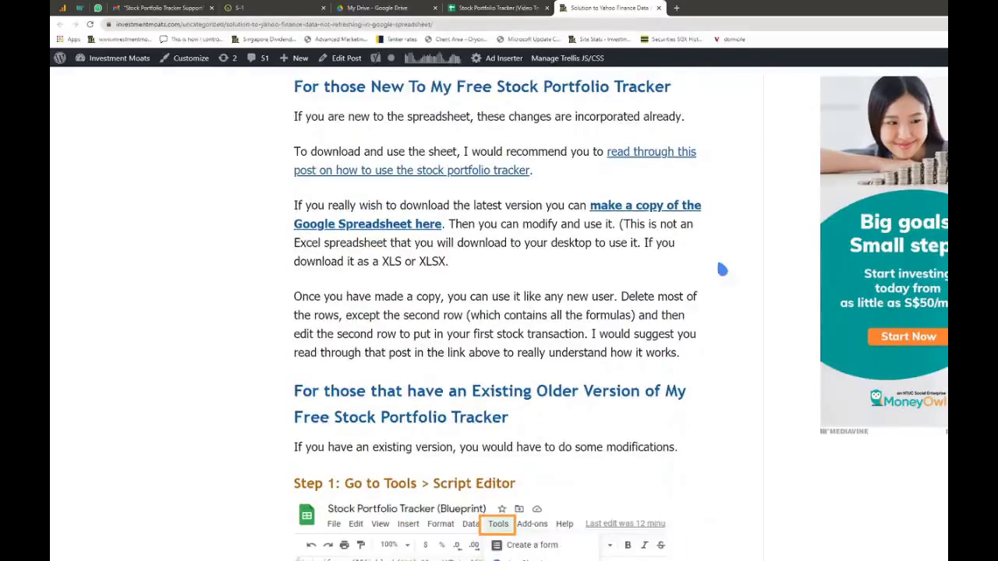
pyautogui.scroll(-1, 722, 268)
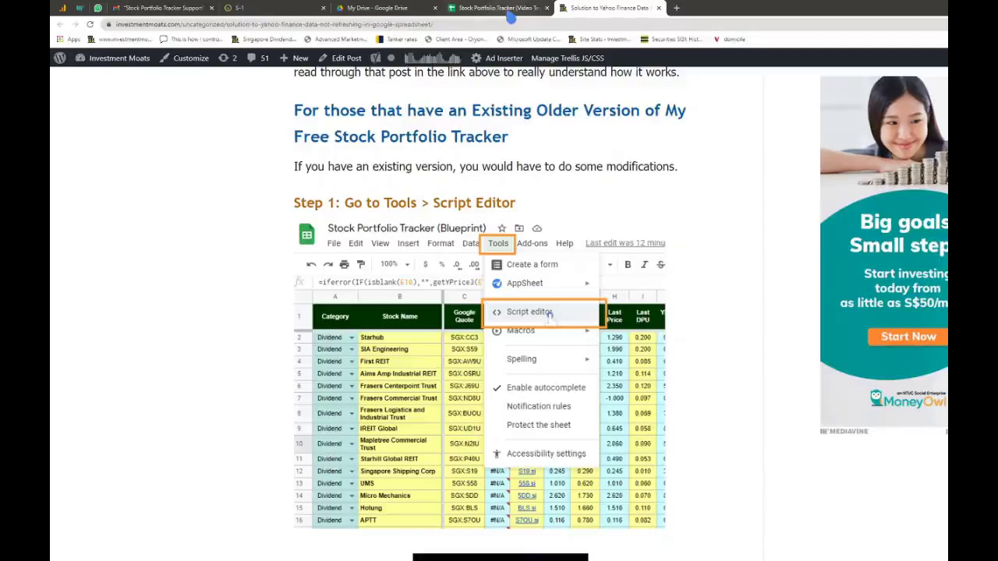
# Open the script editor of the Stock Portfolio Tracker (Video Test) spreadsheet and look through the existing YahooFinanceData code
pyautogui.click(499, 9)
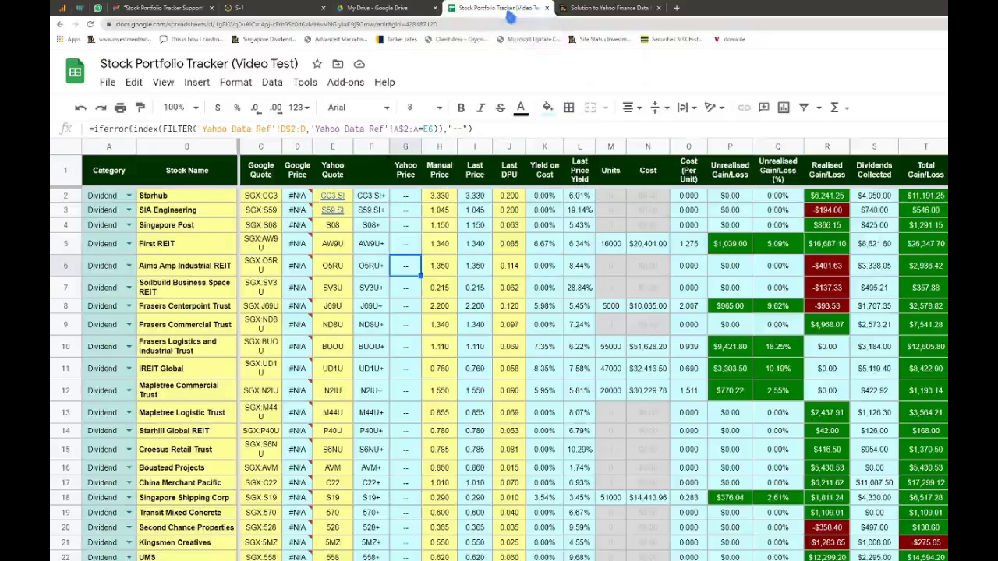
pyautogui.click(306, 83)
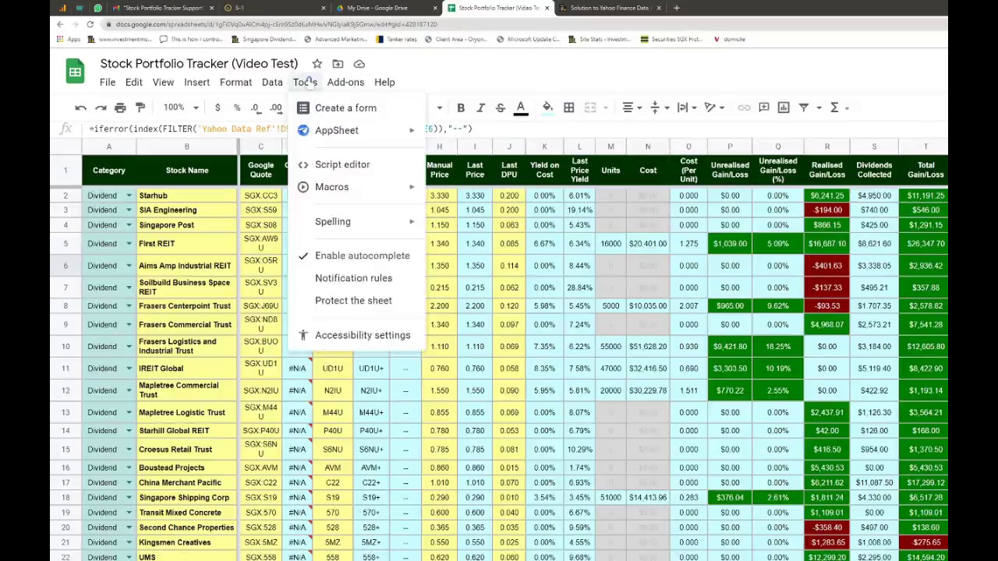
pyautogui.click(319, 164)
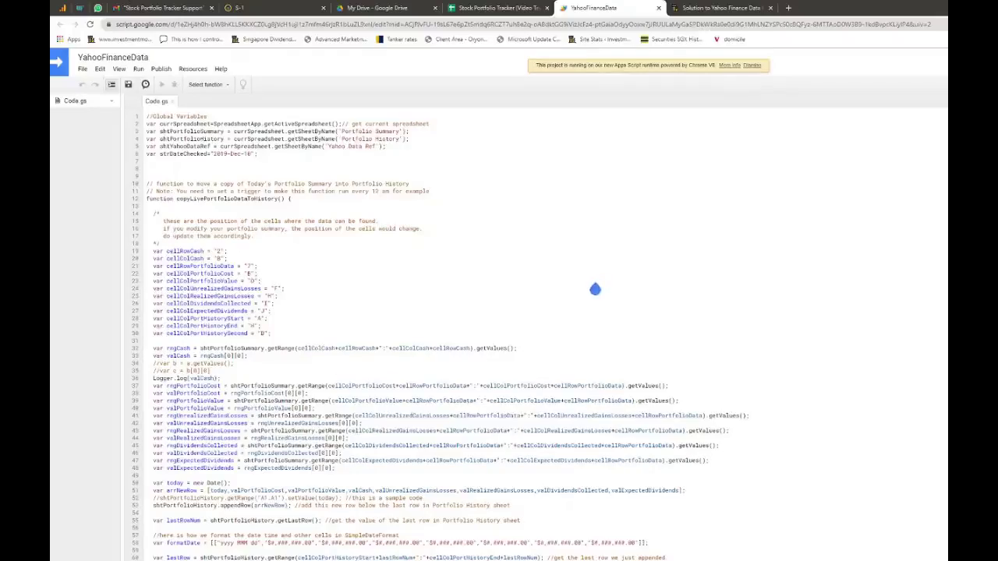
pyautogui.scroll(-10, 413, 312)
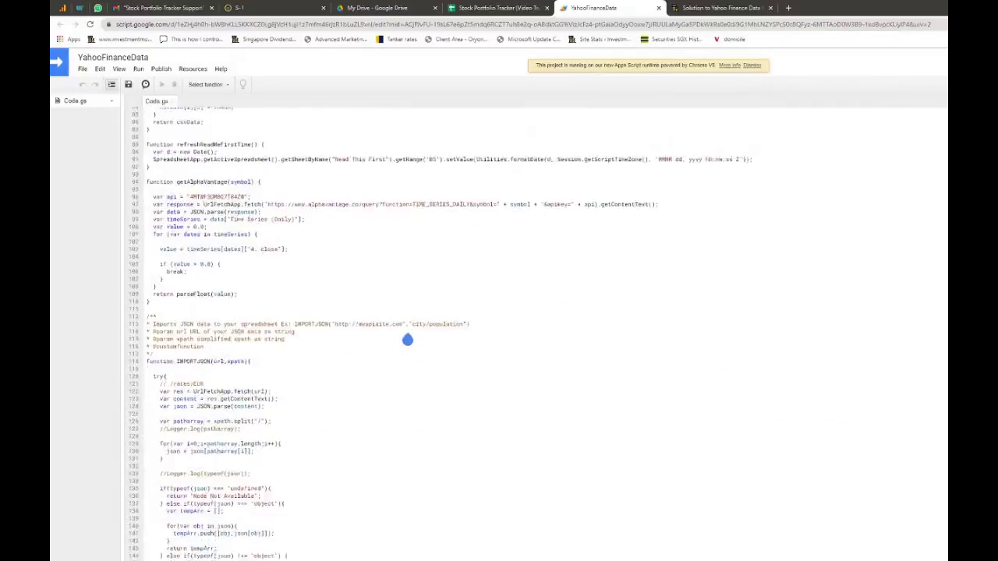
pyautogui.click(507, 9)
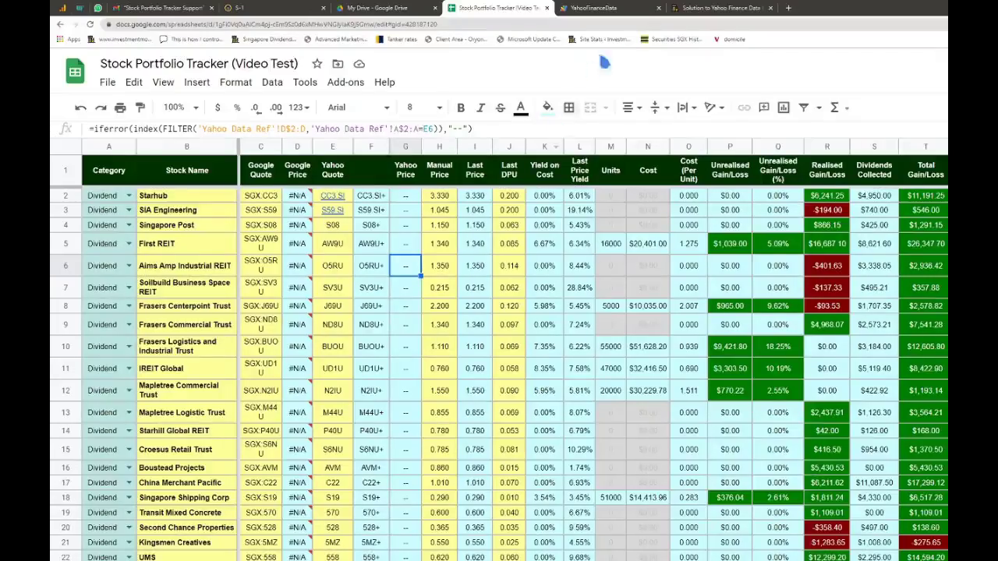
pyautogui.click(633, 11)
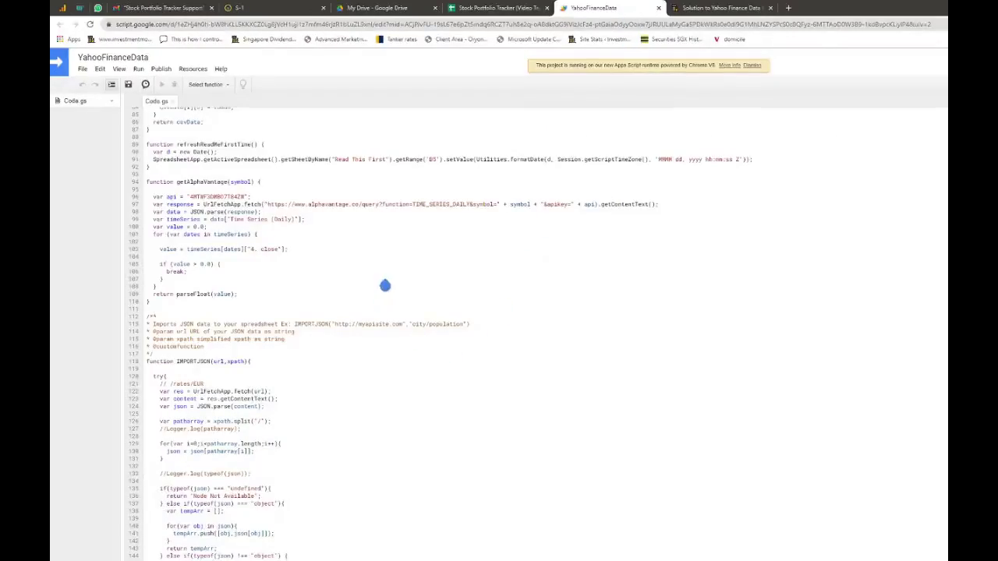
pyautogui.scroll(5, 390, 283)
pyautogui.scroll(-5, 396, 276)
# Copy the full code block with the getYPrice2 and getYPrice3 functions from Step 2 of the Investment Moats post
pyautogui.click(715, 9)
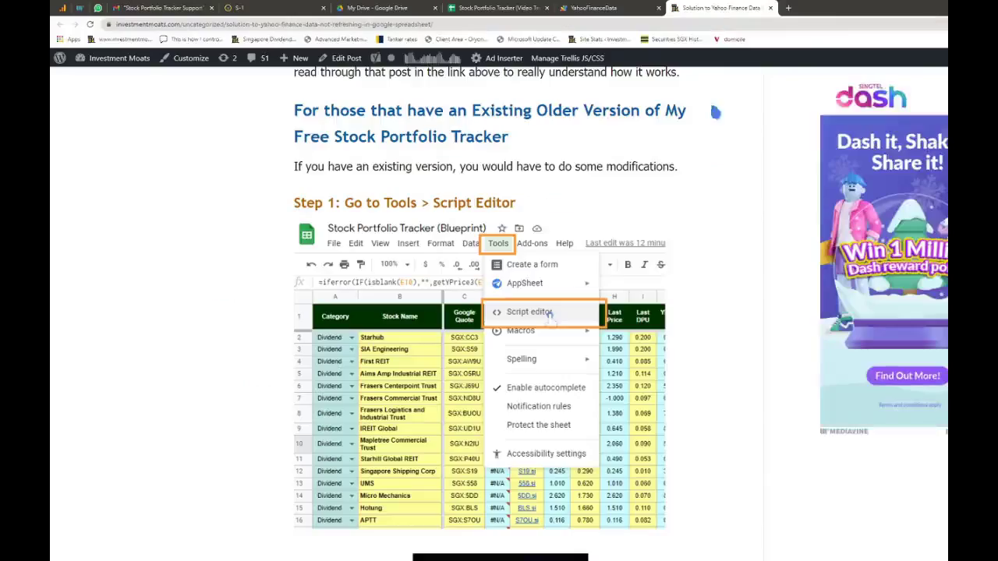
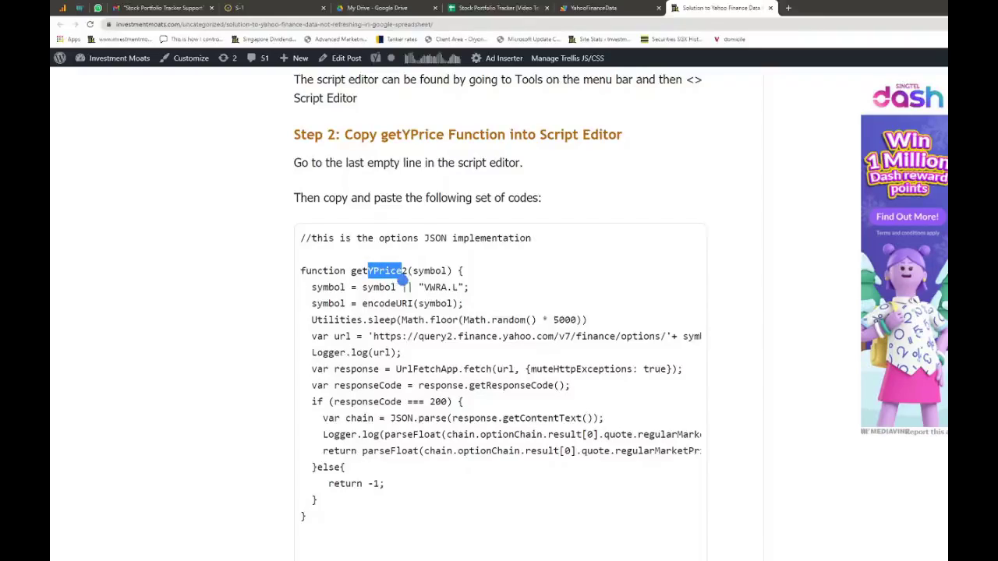
pyautogui.scroll(-3, 411, 313)
pyautogui.click(389, 452)
pyautogui.scroll(2, 457, 329)
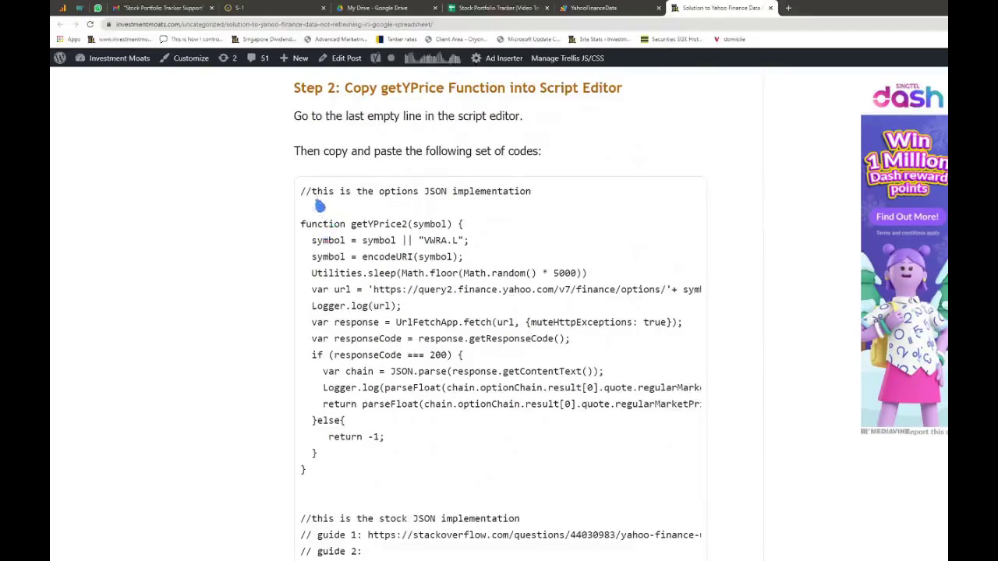
pyautogui.moveTo(302, 197); pyautogui.dragTo(304, 511)
pyautogui.scroll(-1, 333, 306)
pyautogui.scroll(-4, 374, 351)
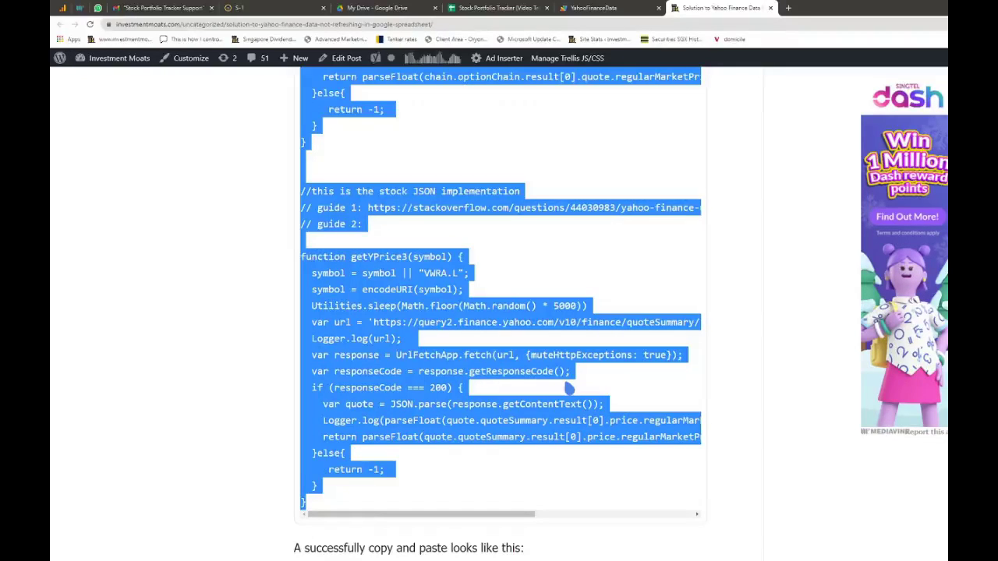
pyautogui.rightClick(441, 275)
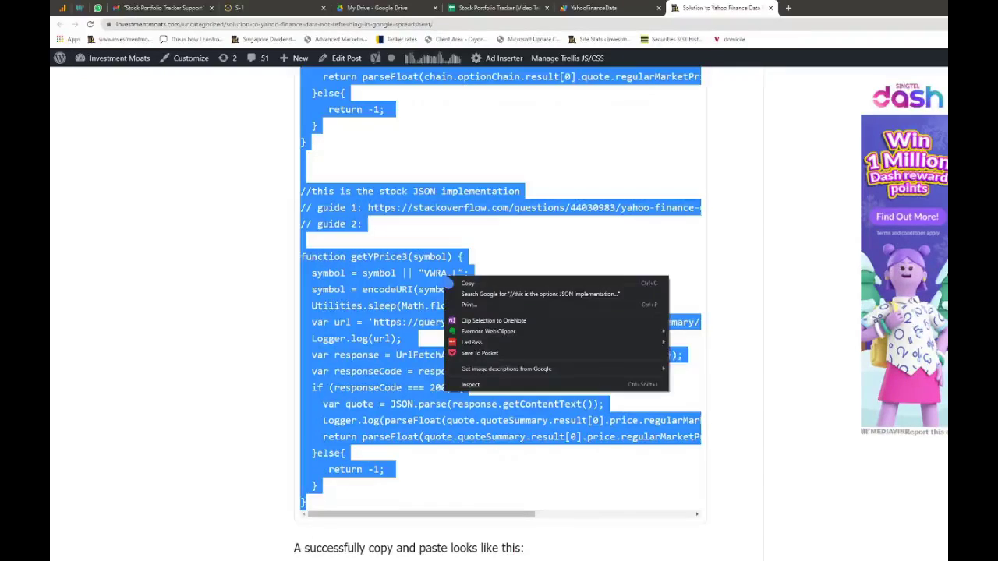
pyautogui.click(464, 289)
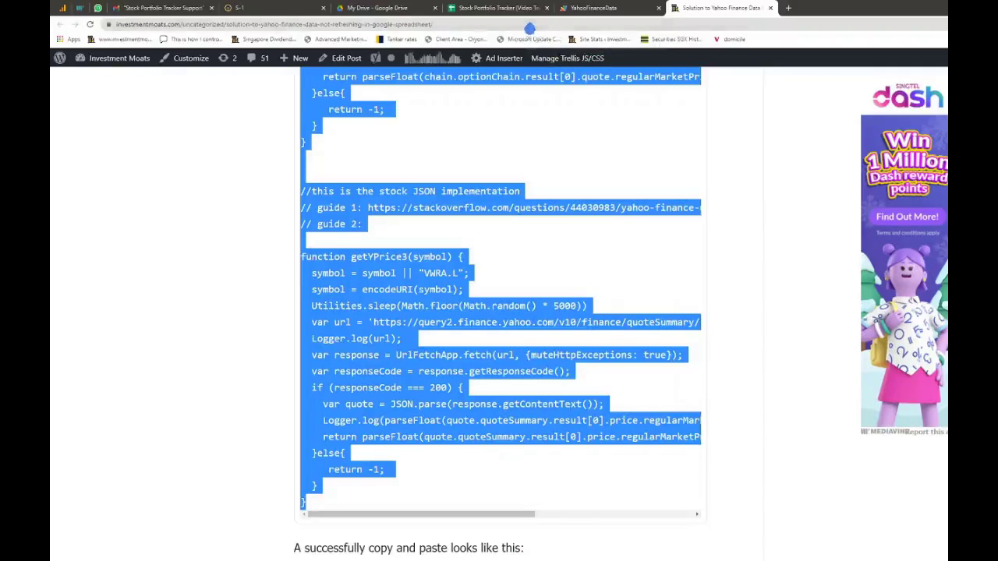
# Paste the copied getYPrice2 and getYPrice3 code below the IMPORTJSON function in the YahooFinanceData script and save the project
pyautogui.click(589, 7)
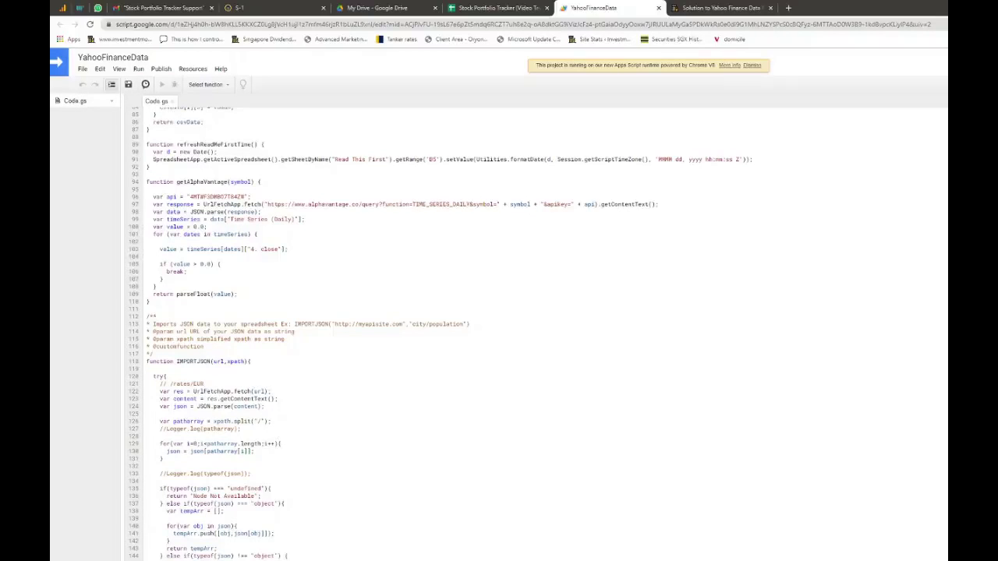
pyautogui.rightClick(162, 423)
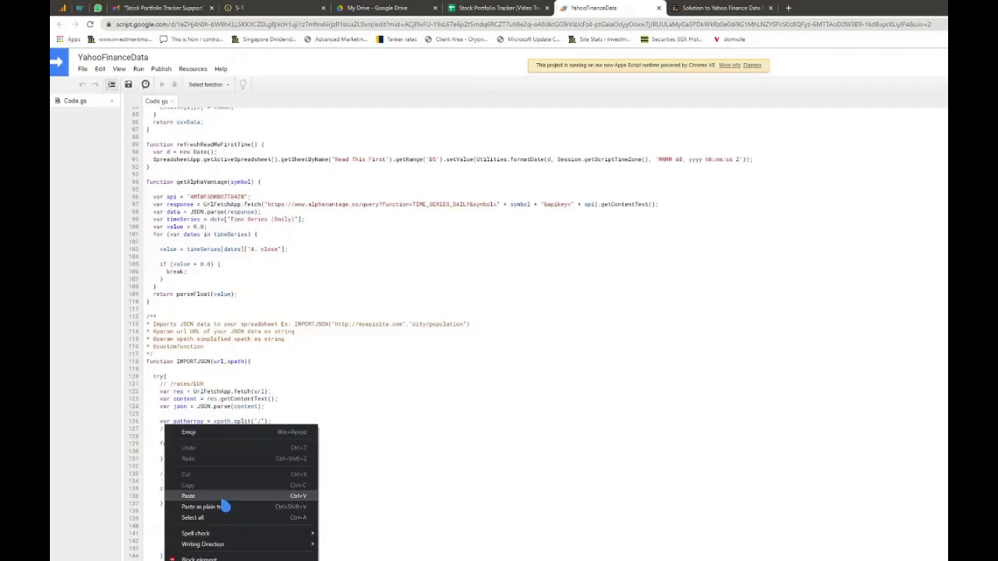
pyautogui.click(222, 507)
pyautogui.click(220, 362)
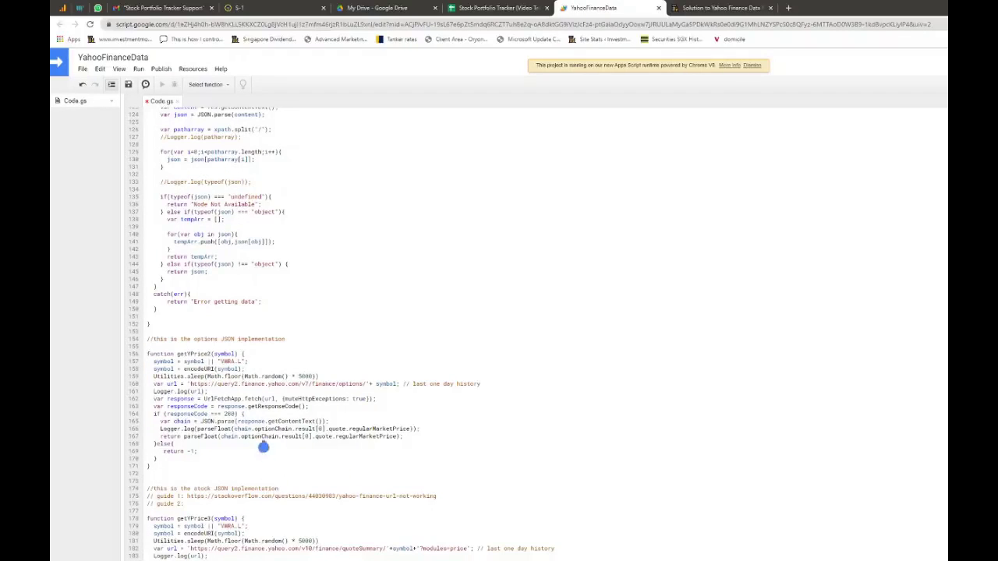
pyautogui.click(249, 528)
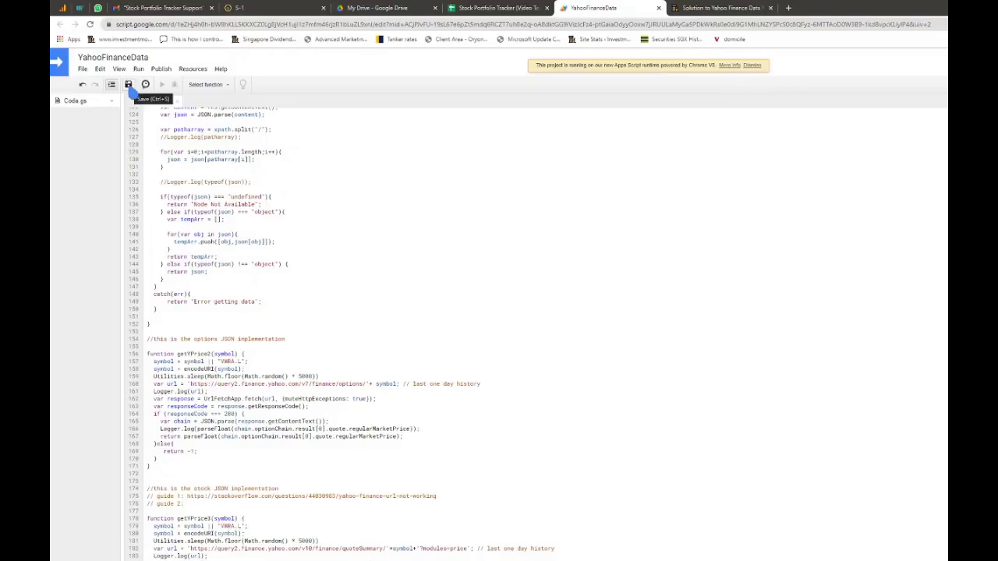
pyautogui.click(128, 84)
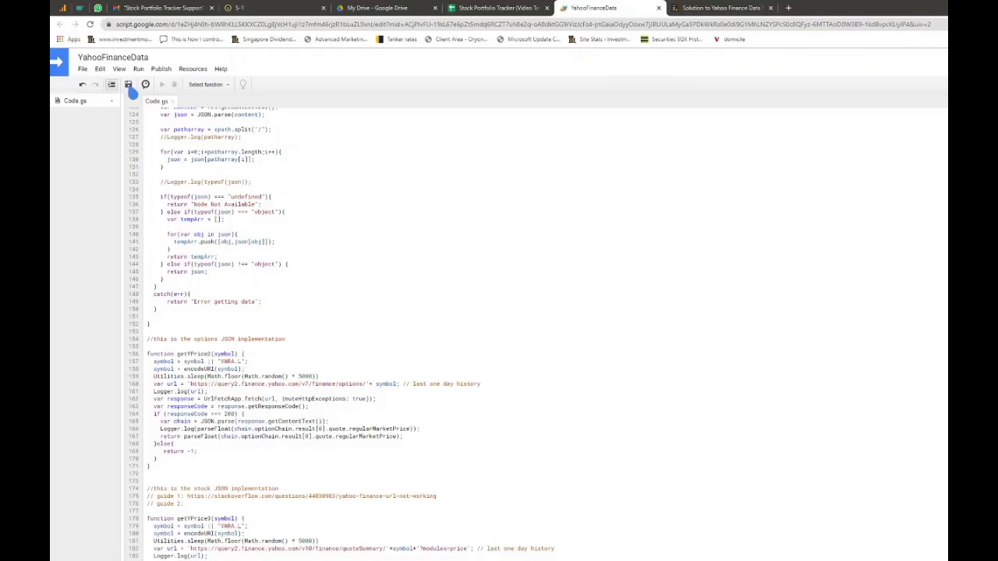
pyautogui.hotkey('ctrl', '+')
pyautogui.hotkey('ctrl', '+')
pyautogui.hotkey('ctrl', '+')
pyautogui.hotkey('ctrl', '+')
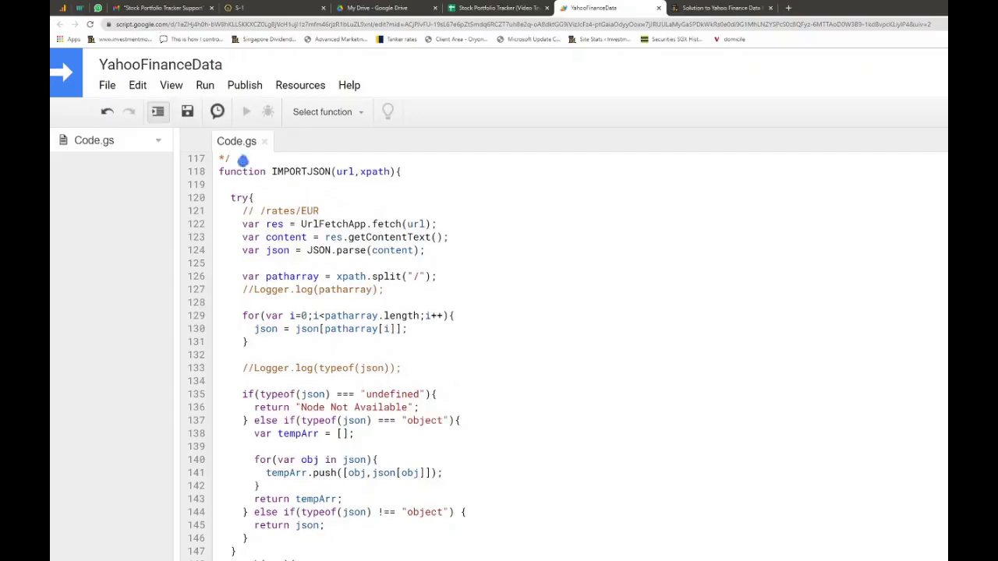
pyautogui.click(193, 113)
# Choose getYPrice3 as the function to execute in the YahooFinanceData script and run it
pyautogui.scroll(-7, 544, 276)
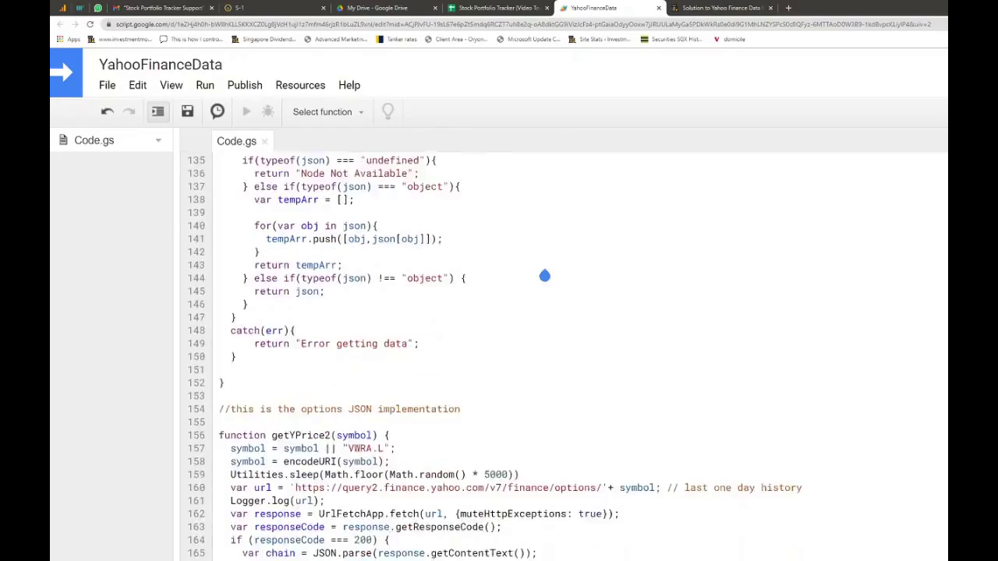
pyautogui.scroll(2, 337, 352)
pyautogui.scroll(-2, 333, 347)
pyautogui.scroll(2, 334, 348)
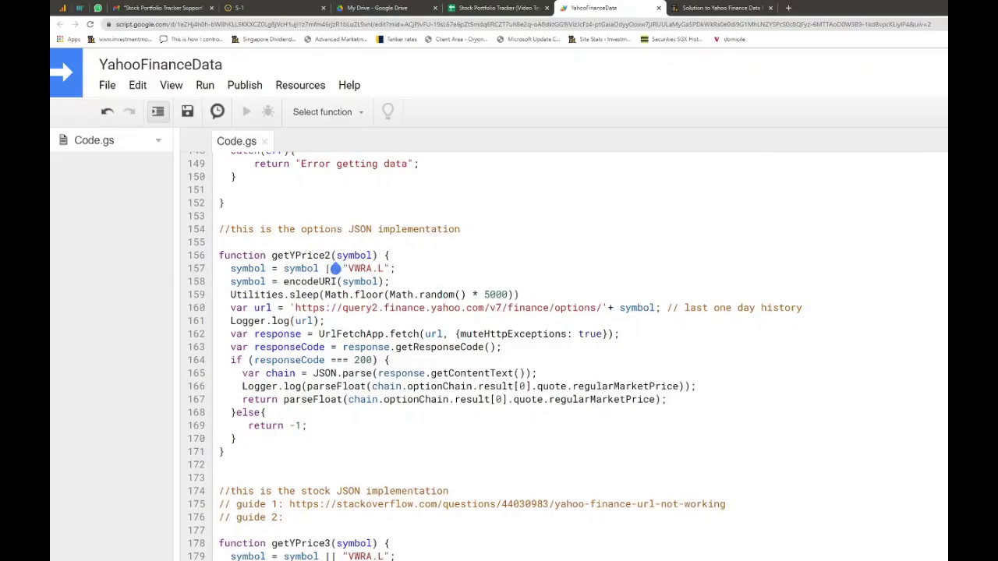
pyautogui.click(361, 116)
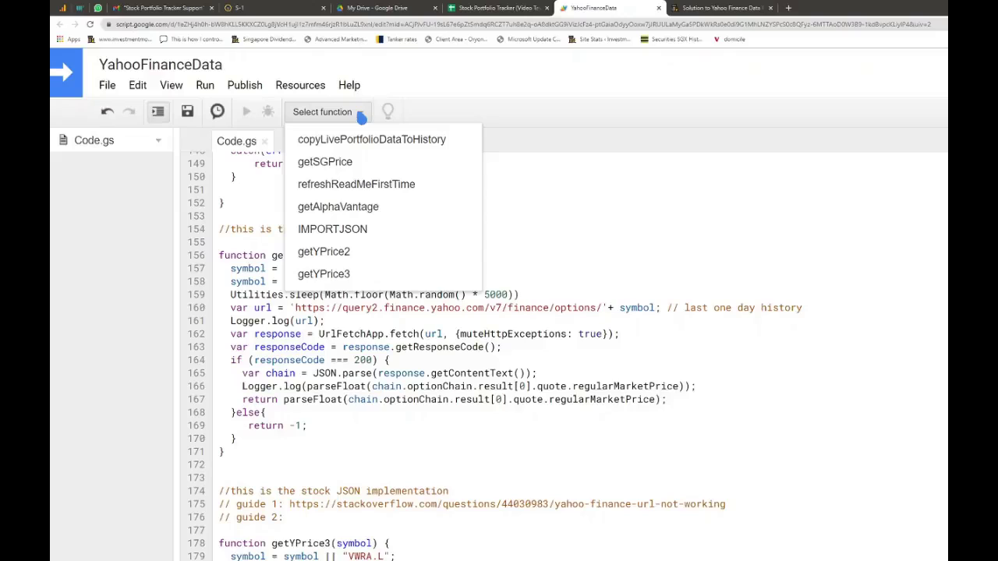
pyautogui.click(353, 273)
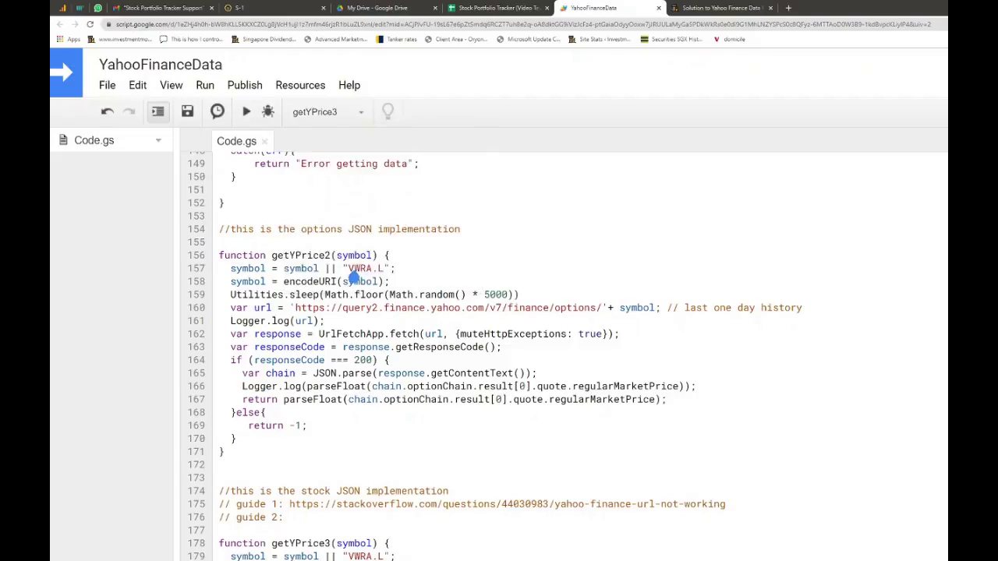
pyautogui.click(246, 113)
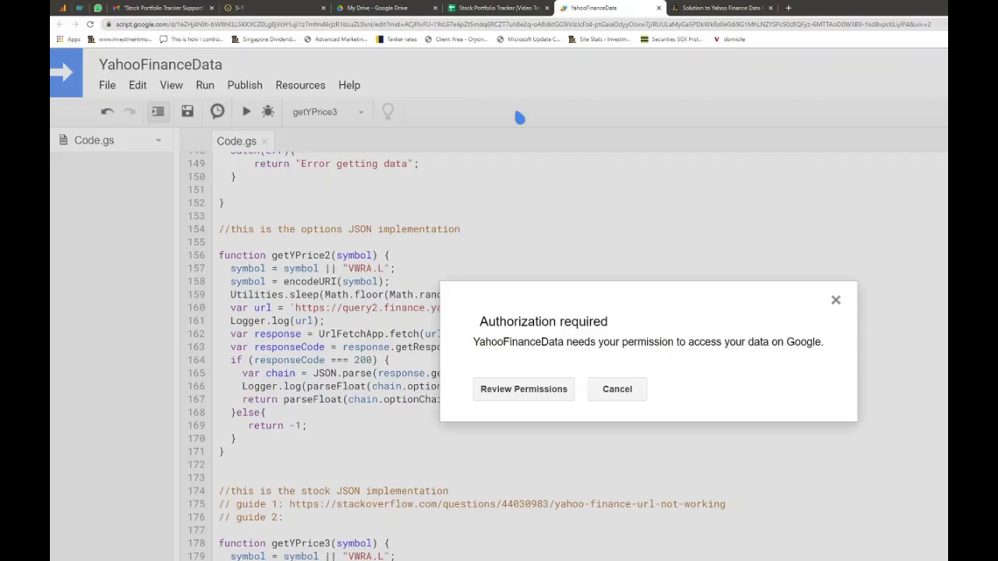
# Authorize YahooFinanceData with the Google account, proceeding despite the unverified app notice and allowing spreadsheet and external service access
pyautogui.click(552, 400)
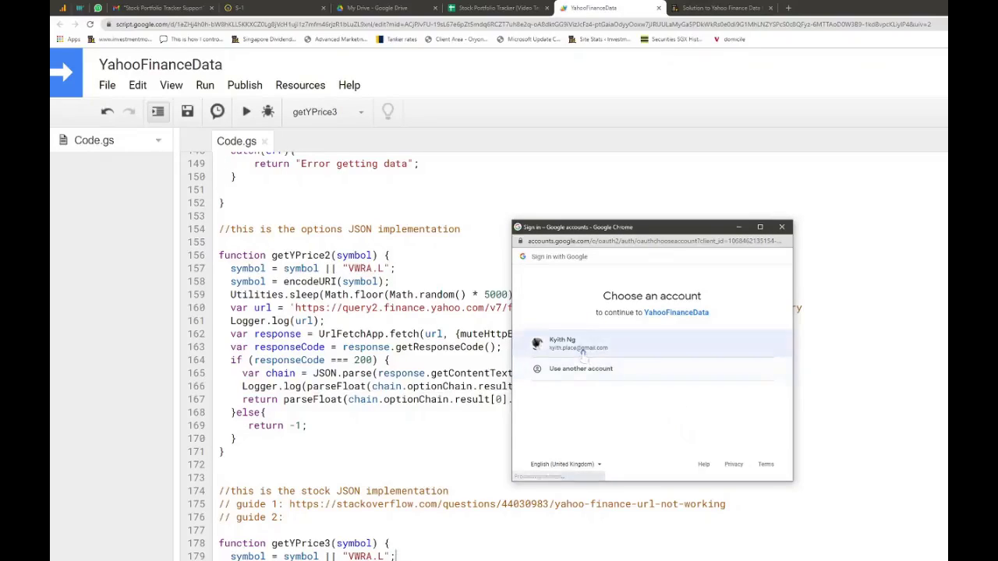
pyautogui.click(577, 344)
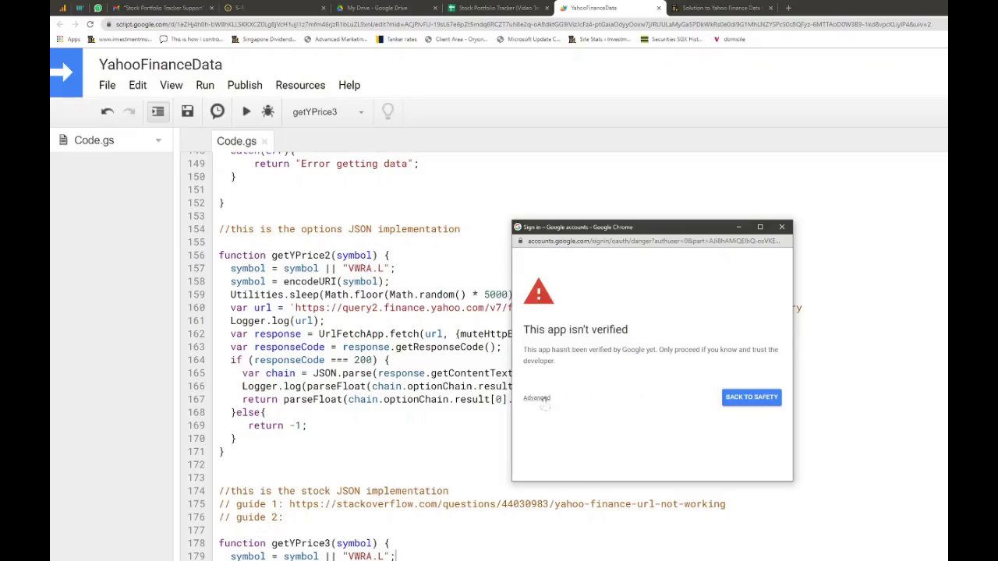
pyautogui.click(537, 398)
pyautogui.scroll(-1, 674, 351)
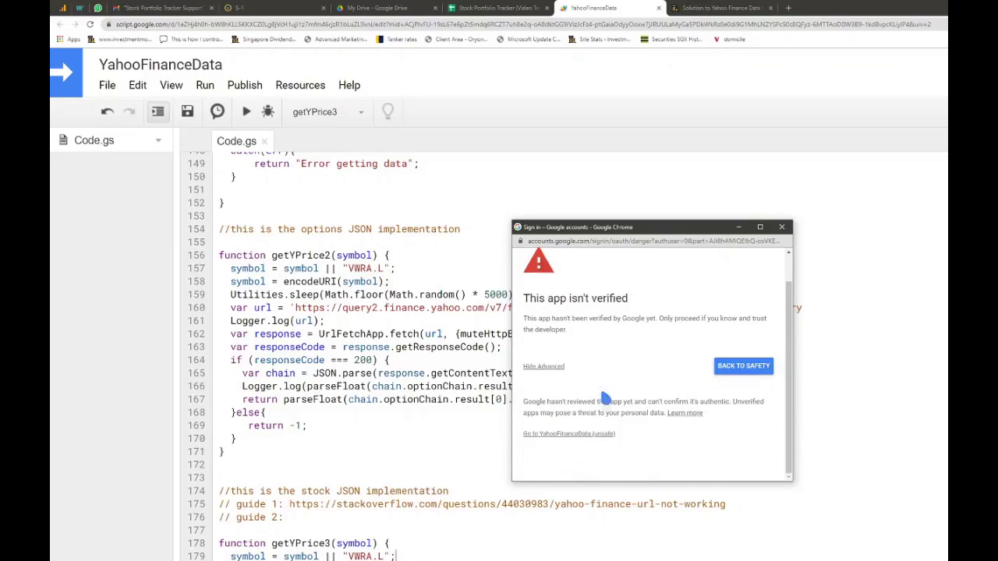
pyautogui.click(603, 434)
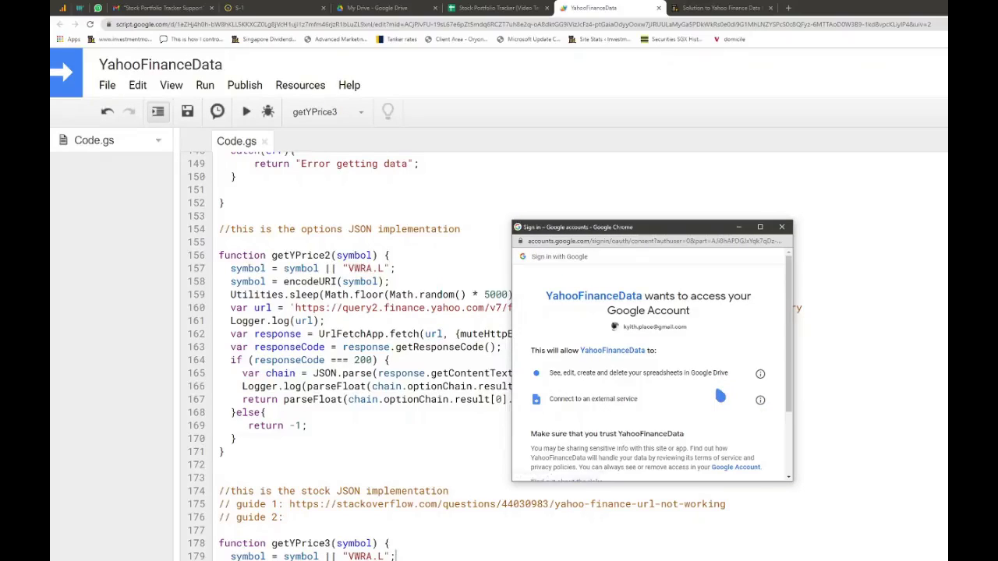
pyautogui.scroll(-2, 719, 398)
pyautogui.scroll(1, 695, 335)
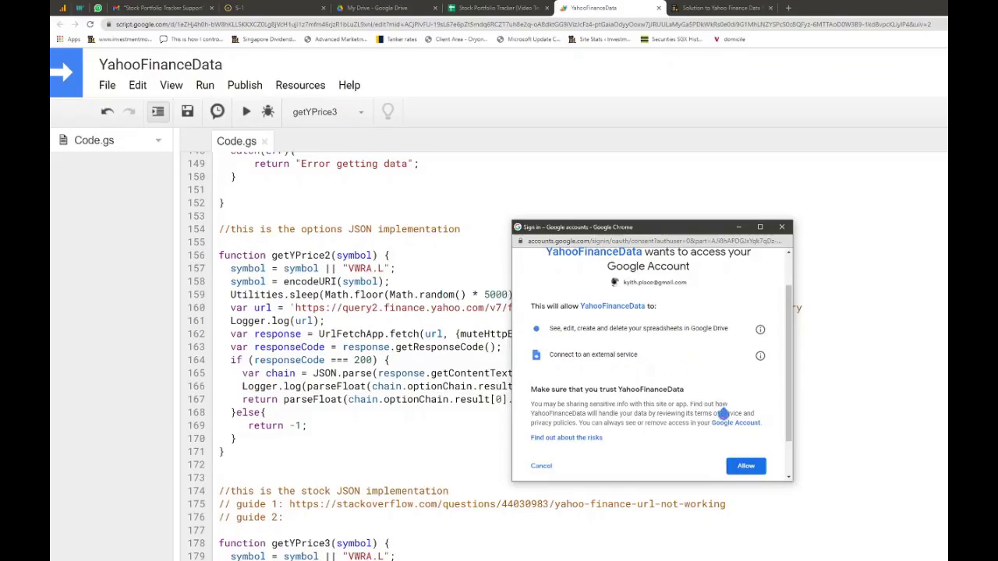
pyautogui.scroll(-1, 724, 414)
pyautogui.click(746, 420)
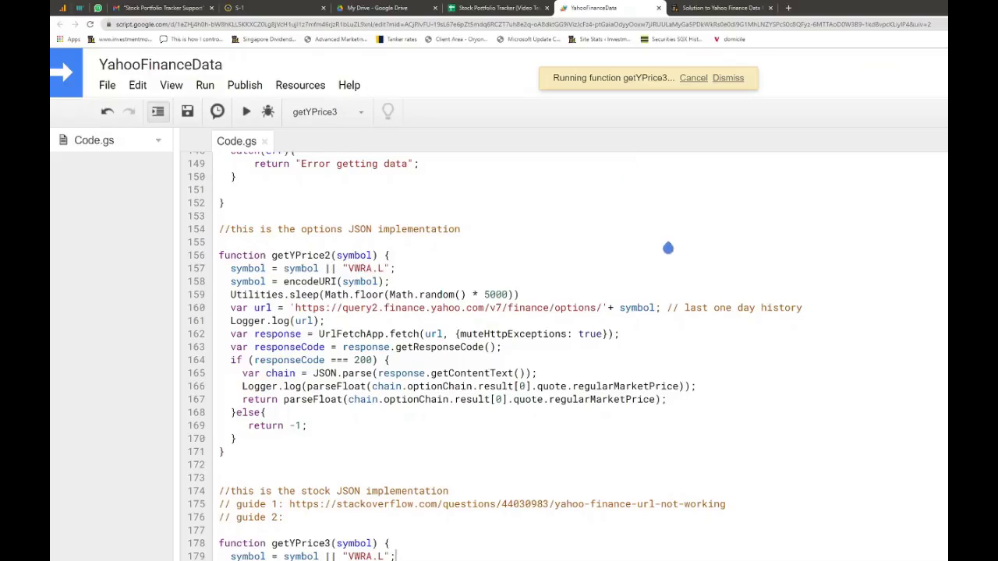
# Check the execution logs for the URL and price recorded by the getYPrice3 run
pyautogui.click(173, 88)
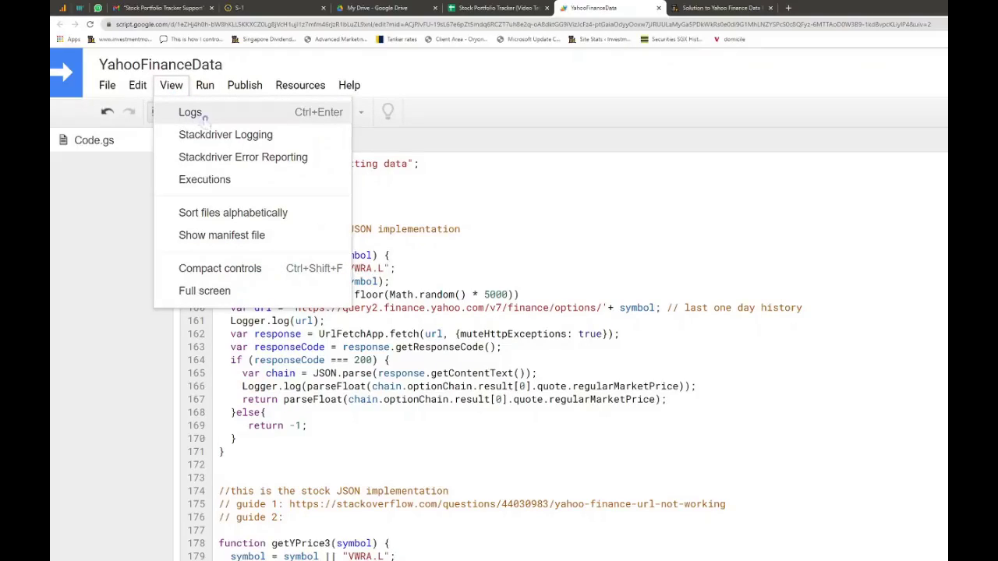
pyautogui.click(195, 113)
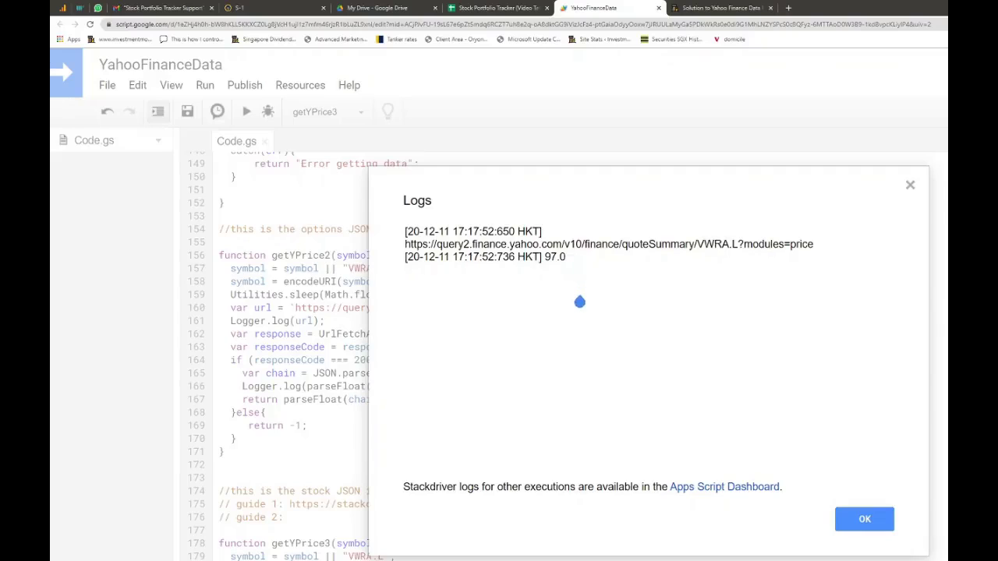
pyautogui.click(892, 519)
# Copy the VWRA.L symbol from getYPrice2, search the web for it in a new tab and view its Yahoo Finance quote
pyautogui.scroll(-3, 726, 445)
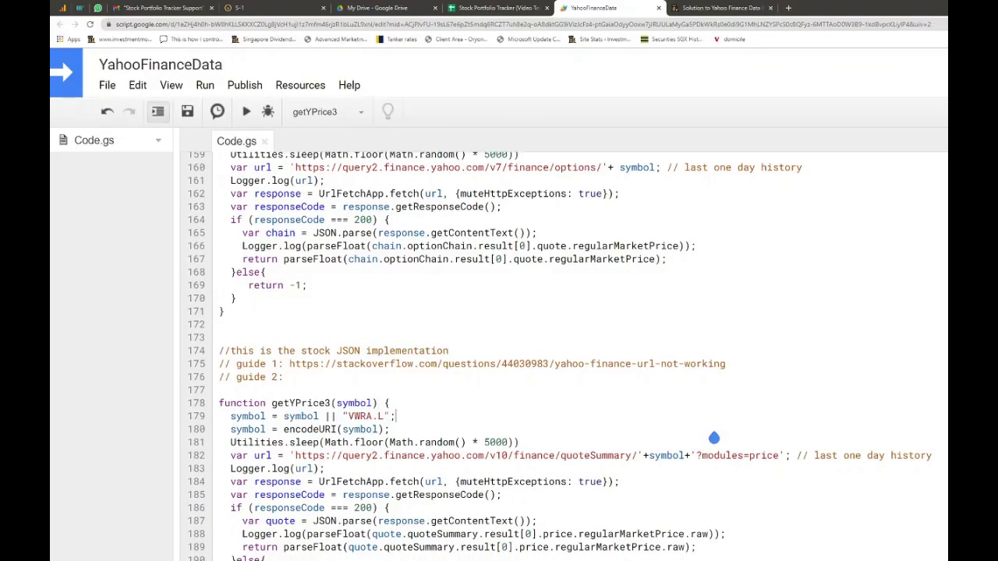
pyautogui.scroll(2, 713, 438)
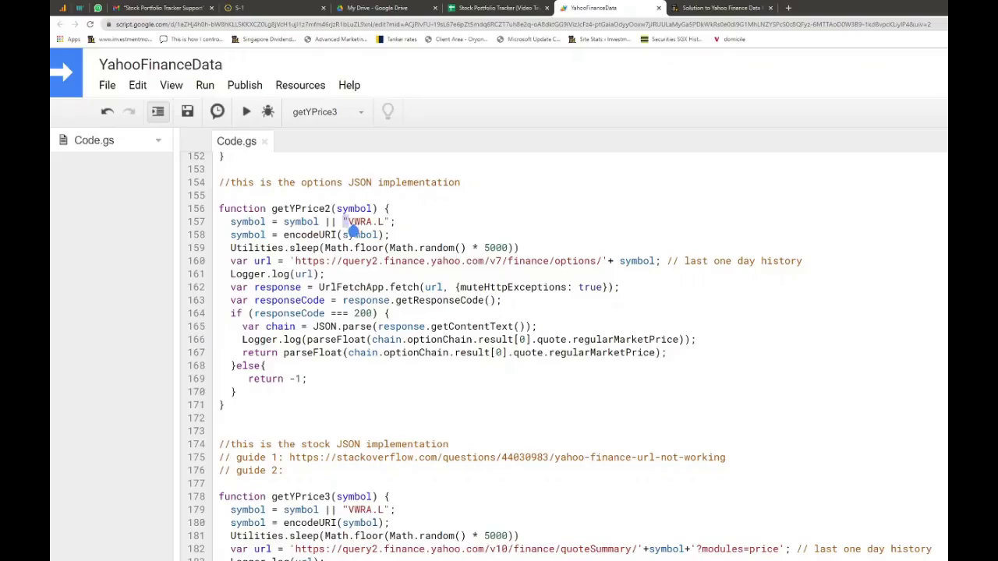
pyautogui.moveTo(352, 228)
pyautogui.mouseDown()
pyautogui.moveTo(383, 224)
pyautogui.moveTo(350, 228)
pyautogui.mouseUp()
pyautogui.hotkey('ctrl', 'c')
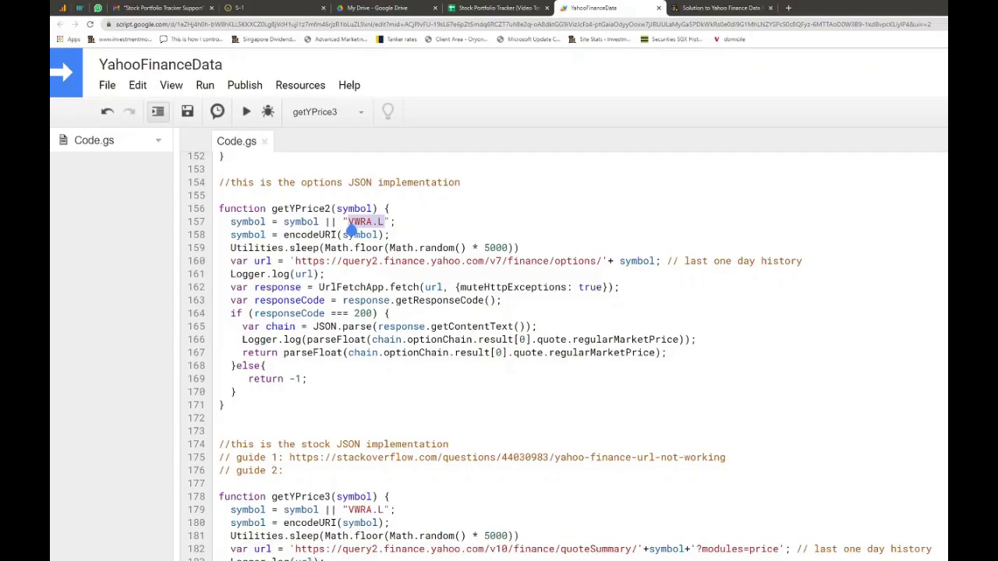
pyautogui.click(788, 7)
pyautogui.hotkey('ctrl', 'v')
pyautogui.press('Return')
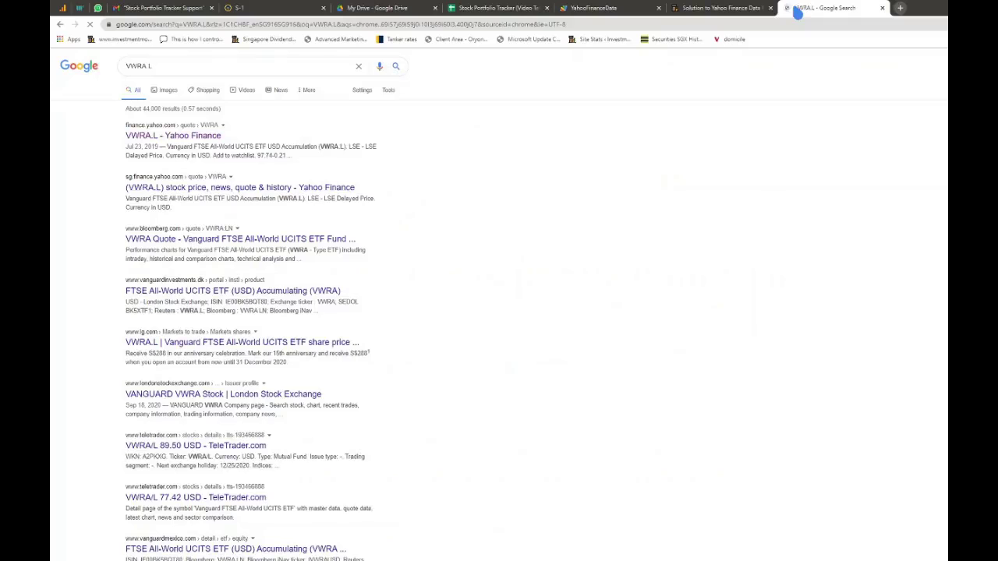
pyautogui.click(196, 137)
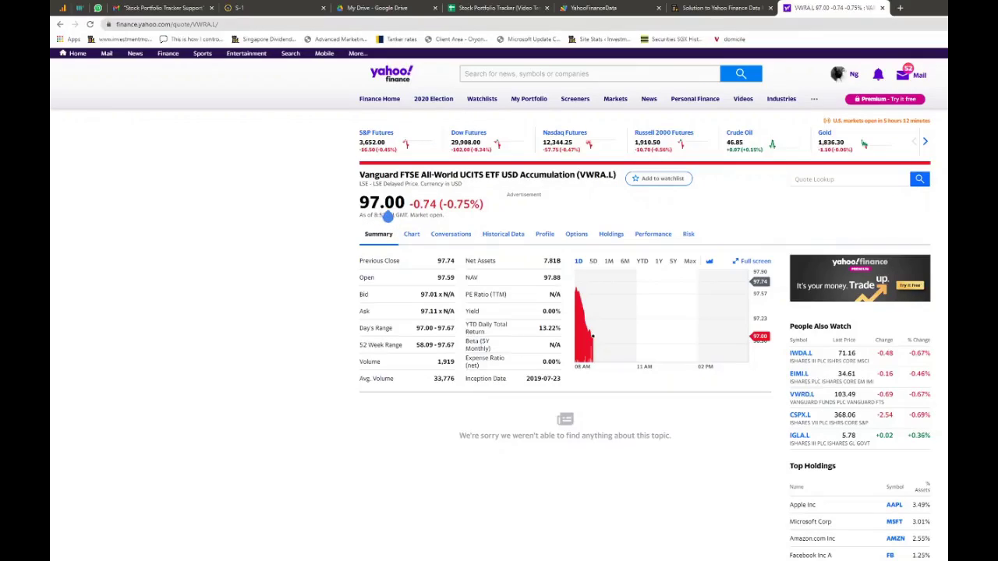
# Return to the YahooFinanceData script and compare the logged VWRA.L price with the Yahoo Finance quote
pyautogui.click(602, 7)
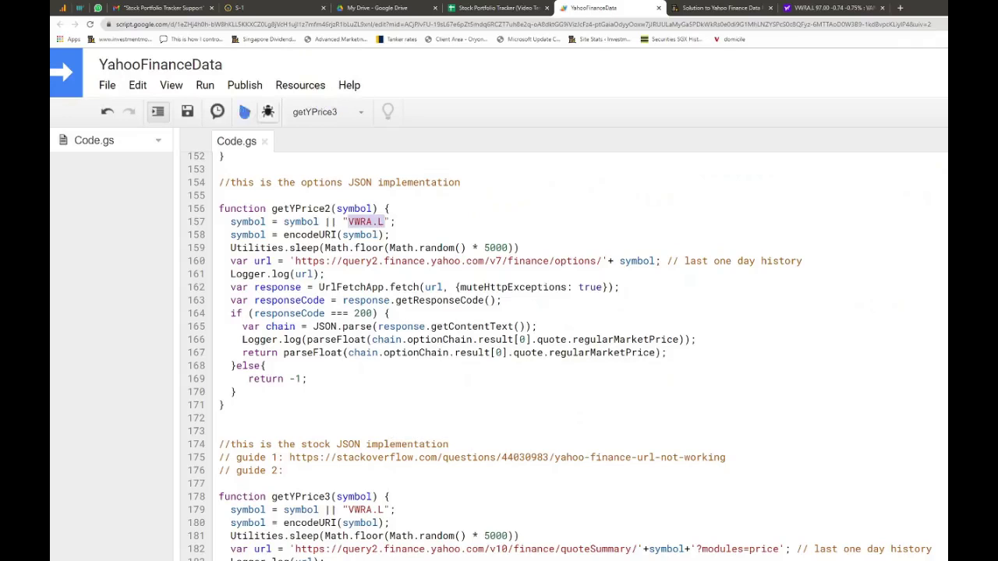
pyautogui.click(170, 85)
pyautogui.click(211, 116)
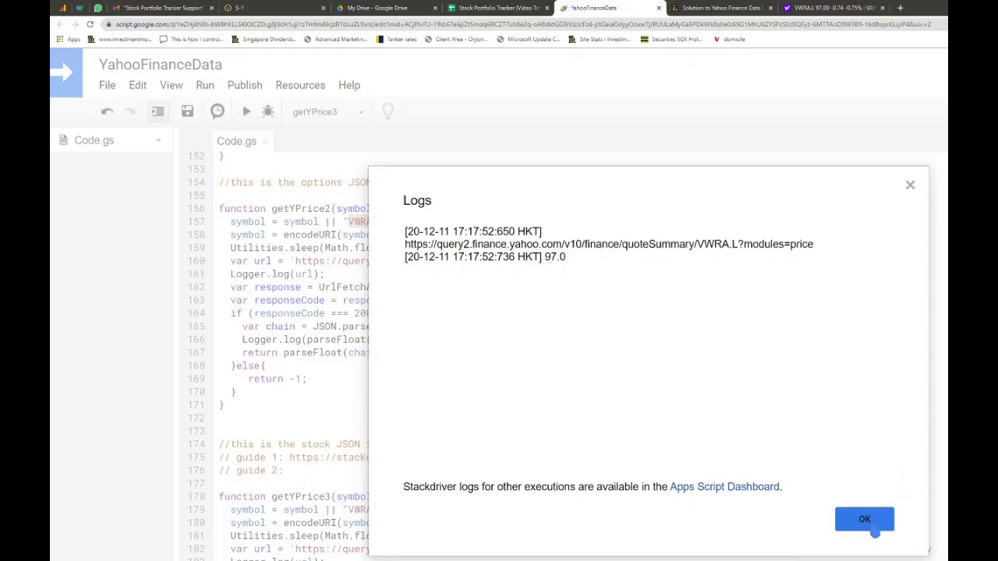
pyautogui.click(874, 531)
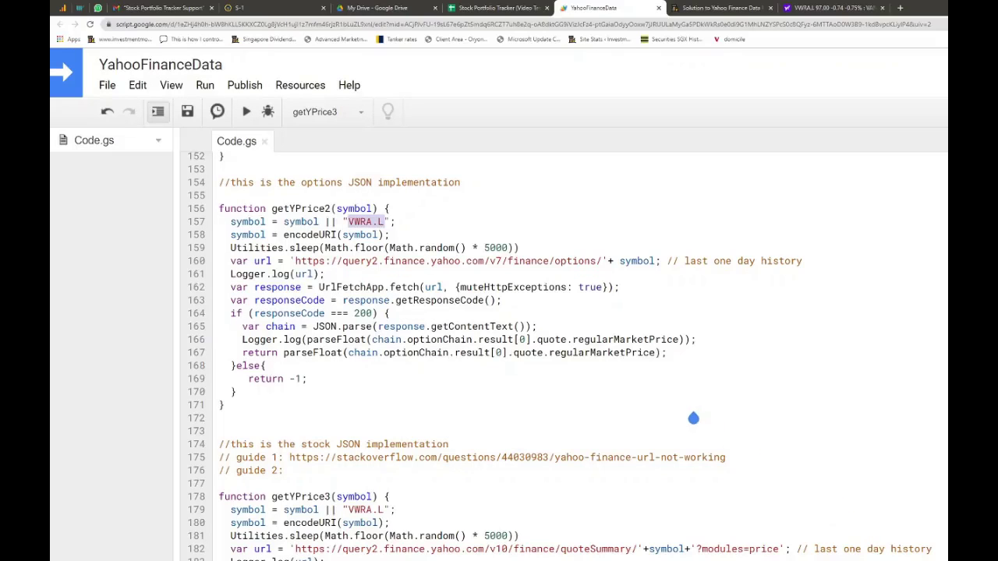
pyautogui.click(661, 446)
pyautogui.scroll(-1, 609, 444)
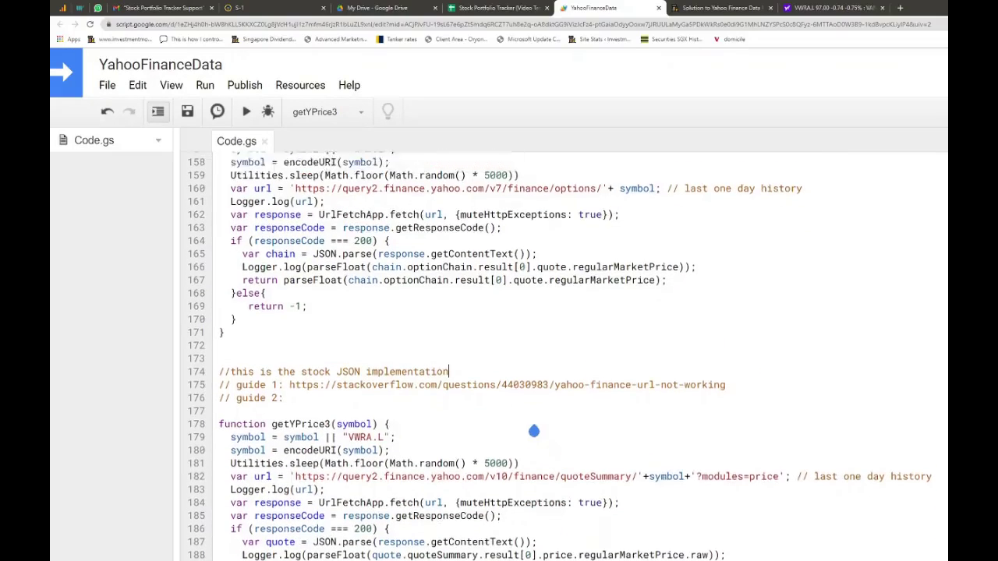
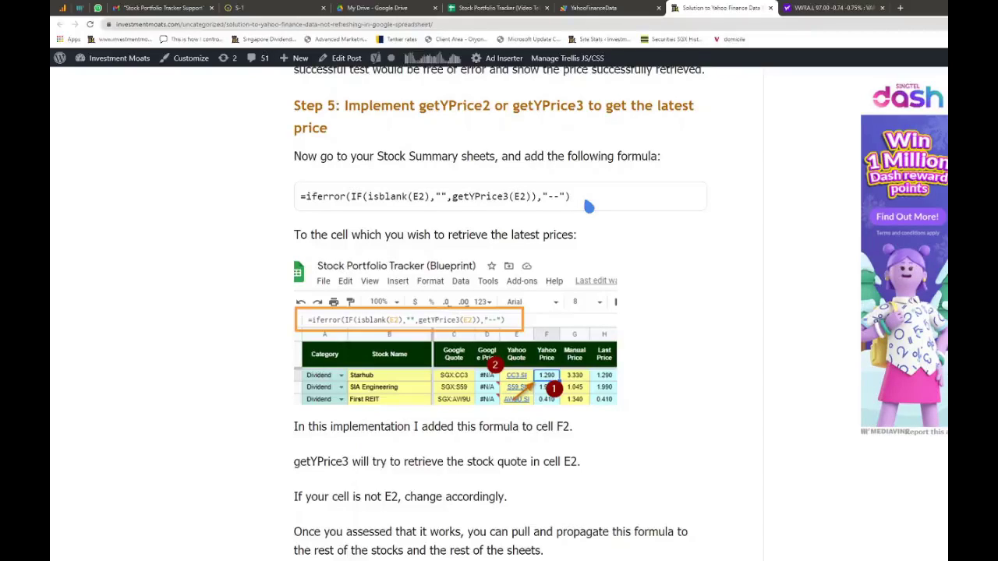
# Copy the formula =iferror(IF(isblank(E2),"",getYPrice3(E2)),"--") from Step 5 of the Investment Moats post
pyautogui.moveTo(586, 204); pyautogui.dragTo(301, 209)
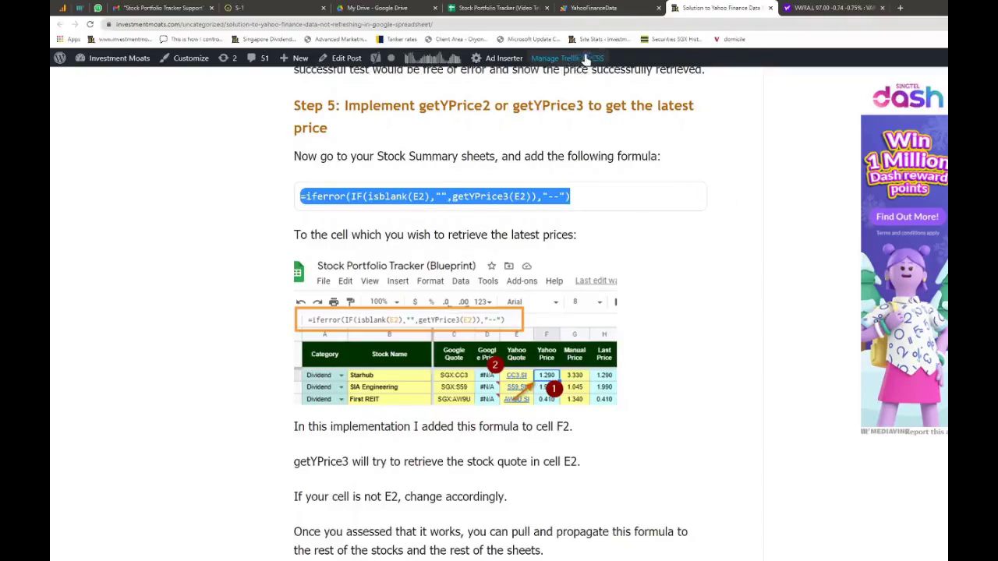
pyautogui.rightClick(520, 201)
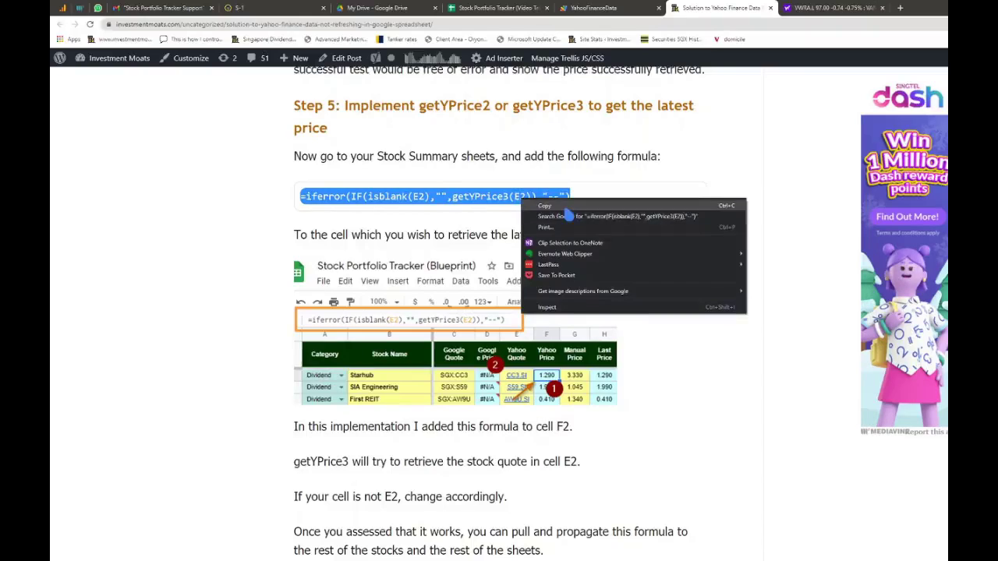
pyautogui.click(537, 206)
# In the Stock Portfolio Tracker, replace Starhub's Yahoo Price formula in G2 with the copied =iferror(IF(isblank(E2),"",getYPrice3(E2)),"--")
pyautogui.click(517, 11)
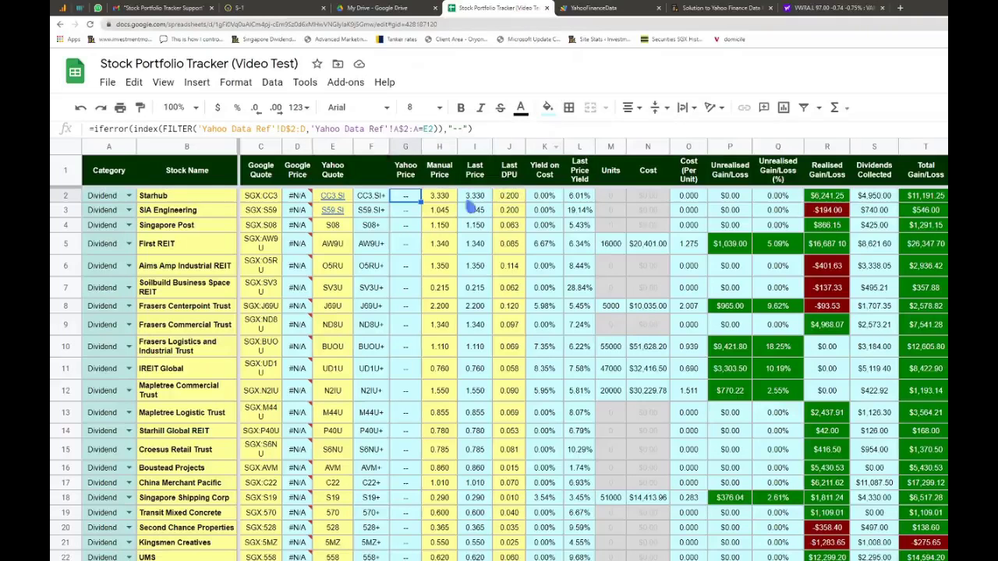
pyautogui.click(408, 214)
pyautogui.click(405, 197)
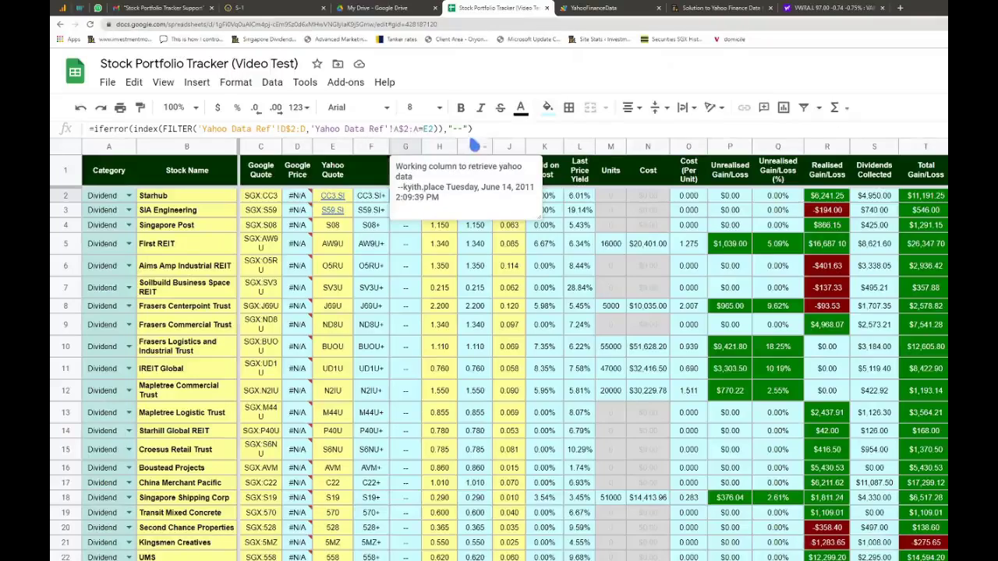
pyautogui.moveTo(472, 130); pyautogui.dragTo(88, 130)
pyautogui.click(92, 131)
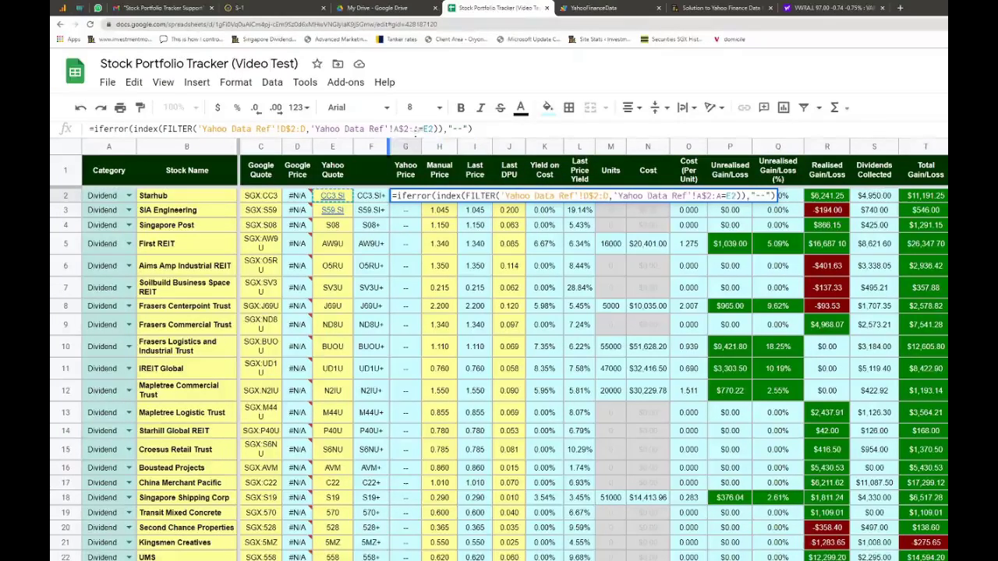
pyautogui.moveTo(475, 130); pyautogui.dragTo(87, 130)
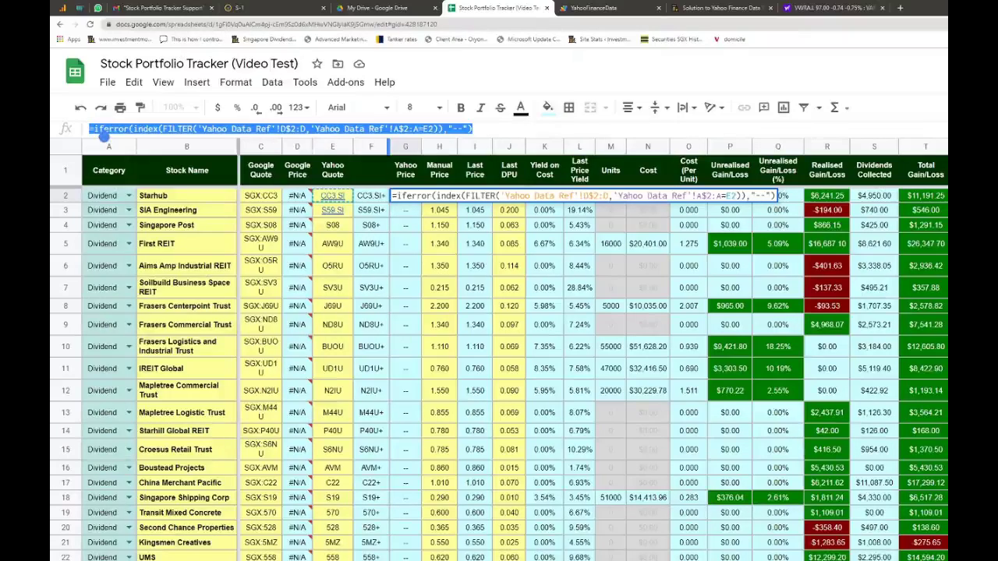
pyautogui.rightClick(107, 134)
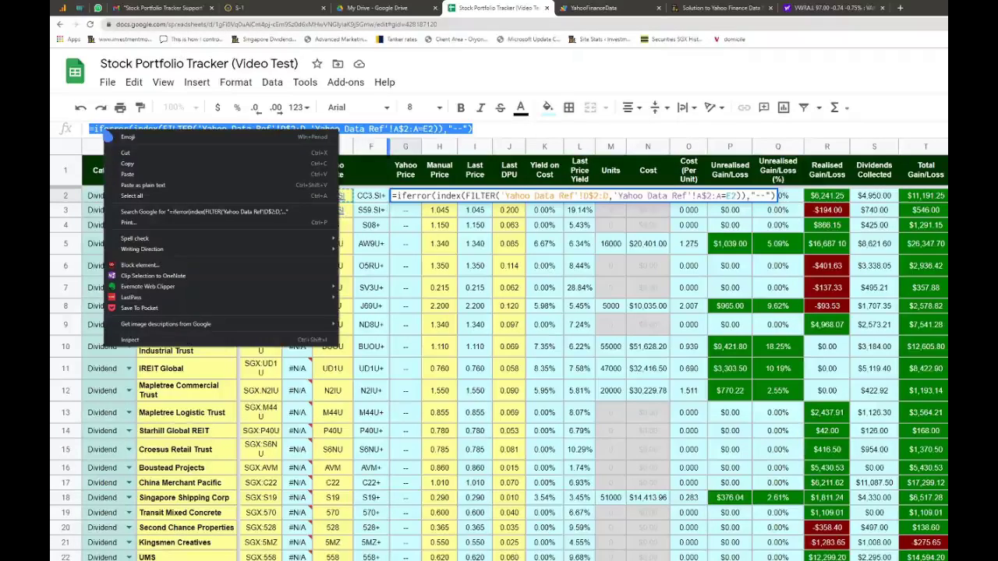
pyautogui.click(170, 176)
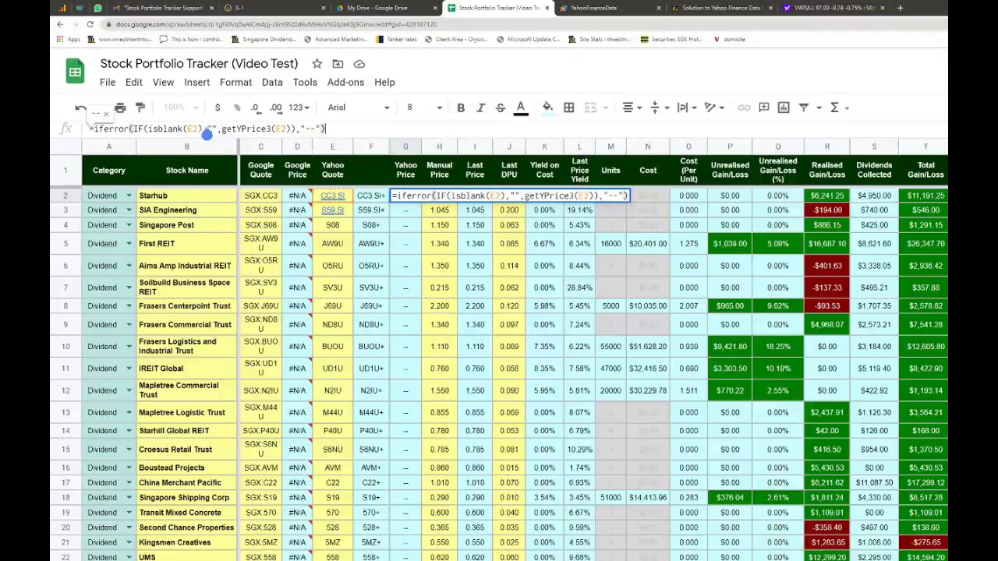
pyautogui.moveTo(327, 196)
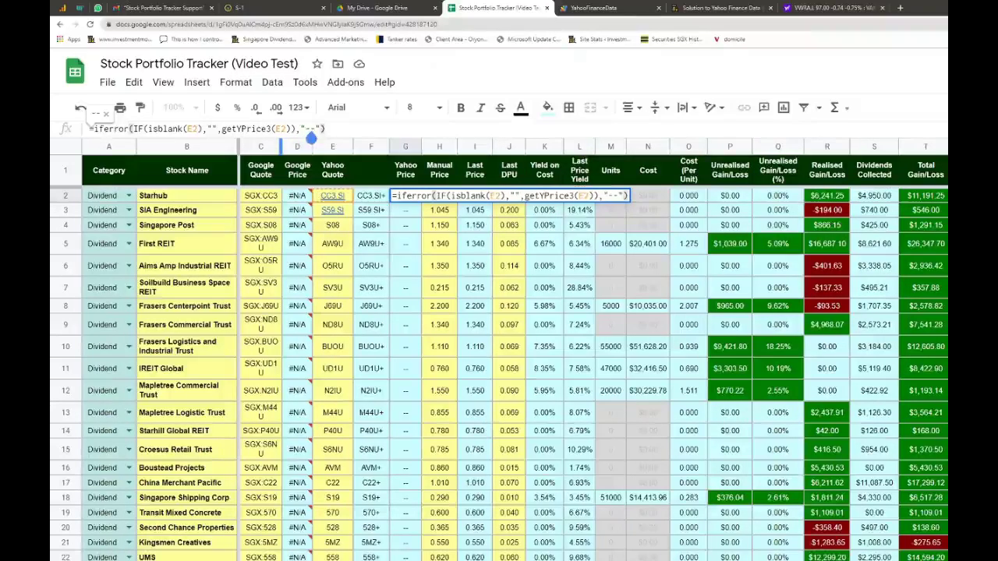
pyautogui.press('Return')
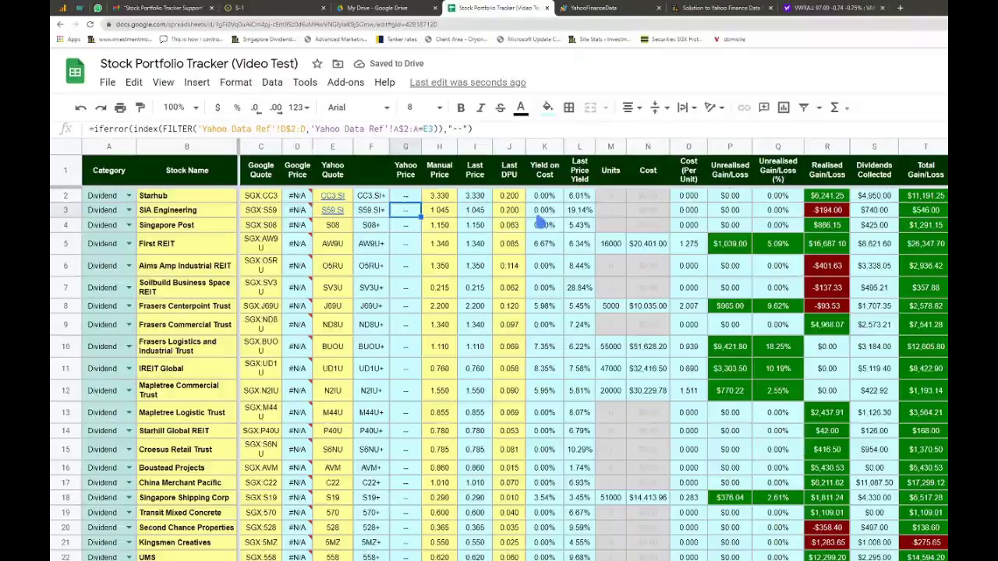
# Fill the getYPrice3 formula from G2 down the Yahoo Price column for the remaining stocks
pyautogui.click(408, 199)
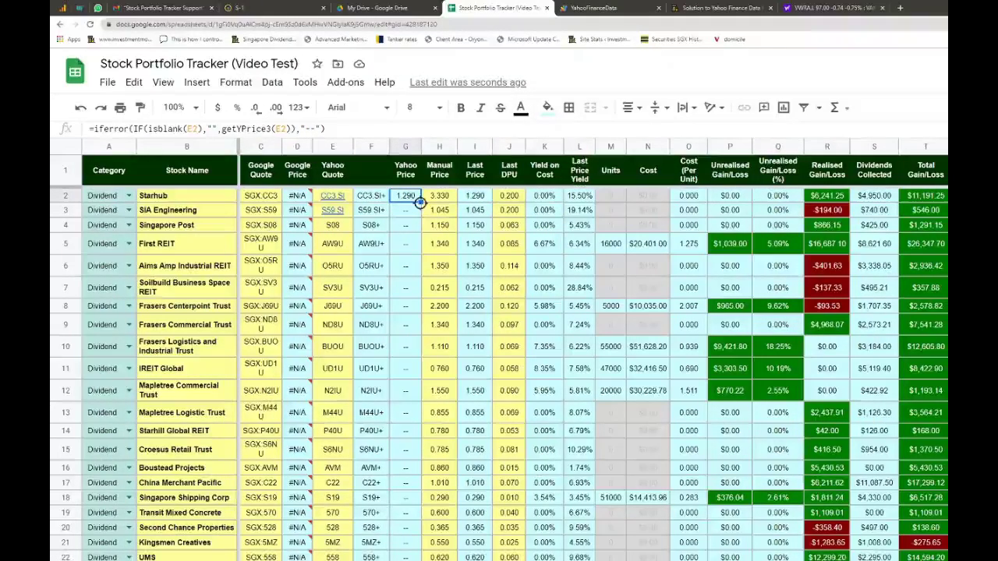
pyautogui.moveTo(419, 203); pyautogui.dragTo(403, 382)
pyautogui.scroll(15, 396, 422)
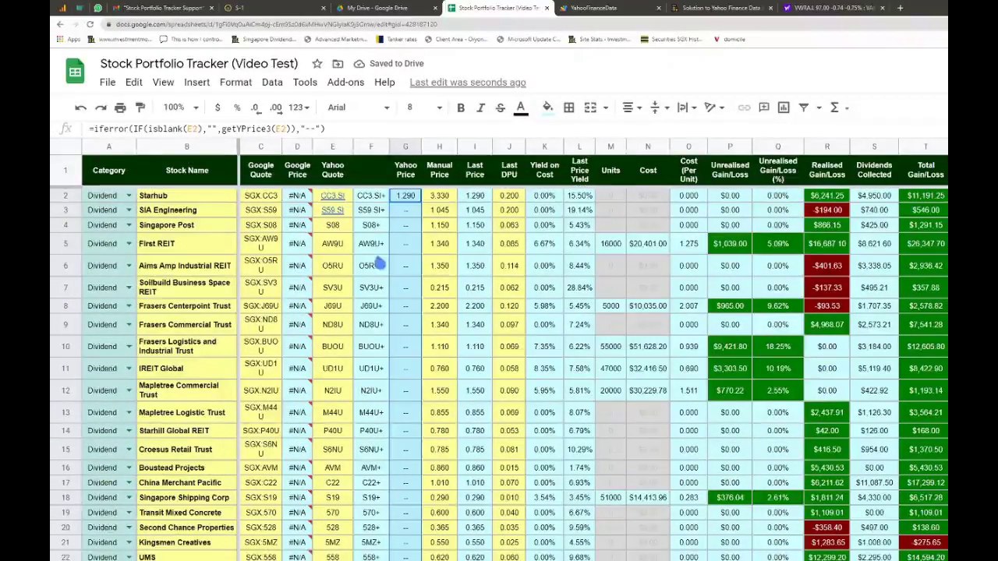
pyautogui.click(443, 245)
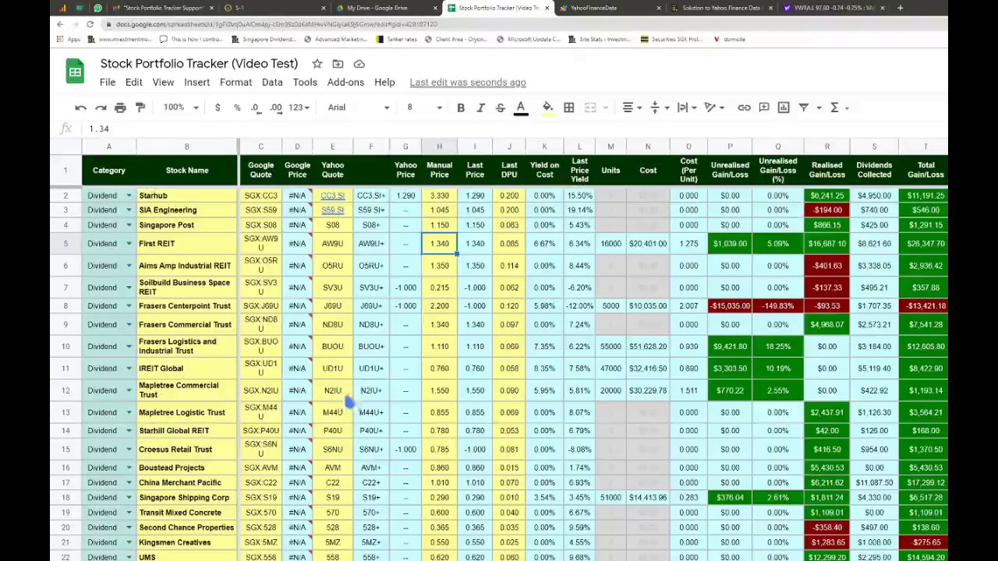
# Add the .SI suffix to Soilbuild Business Space REIT's Yahoo quote in E7, making it SV3U.SI
pyautogui.click(340, 453)
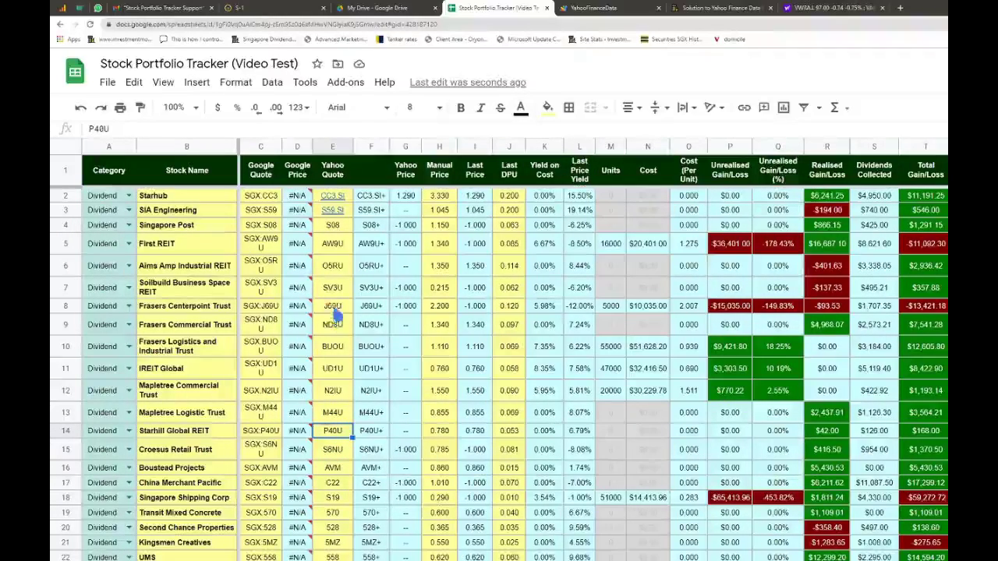
pyautogui.click(333, 246)
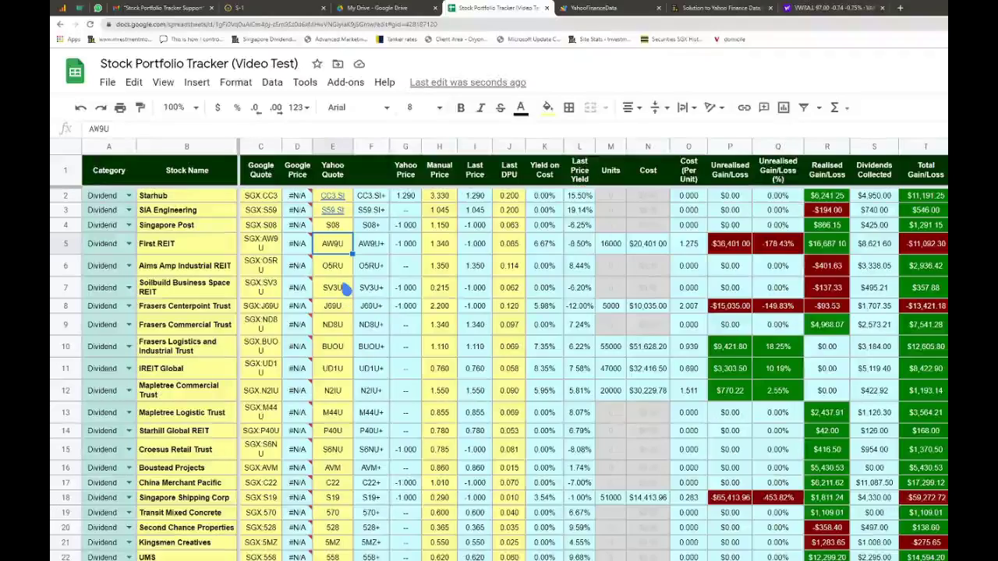
pyautogui.click(346, 288)
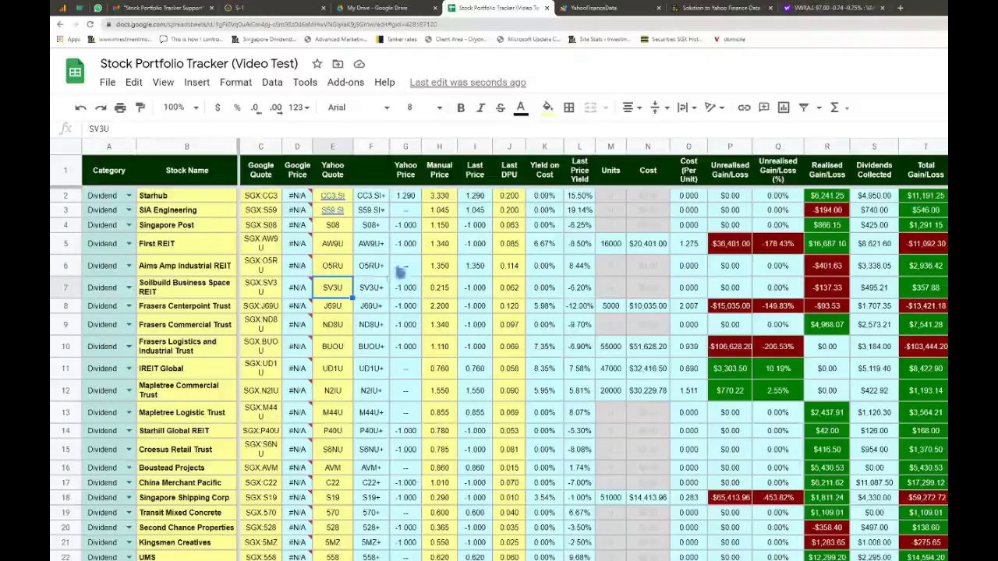
pyautogui.press('Return')
pyautogui.press('Escape')
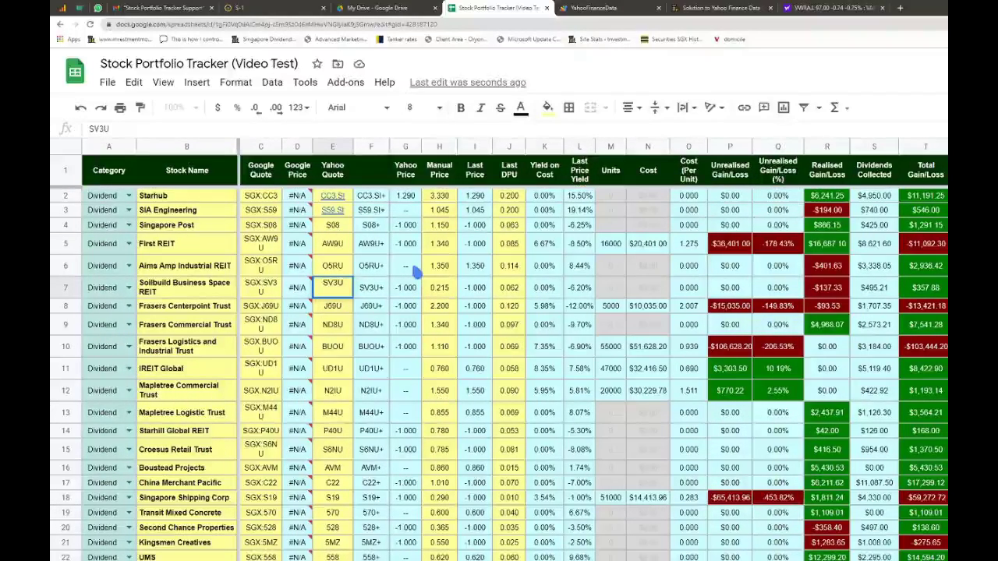
pyautogui.write('.SI')
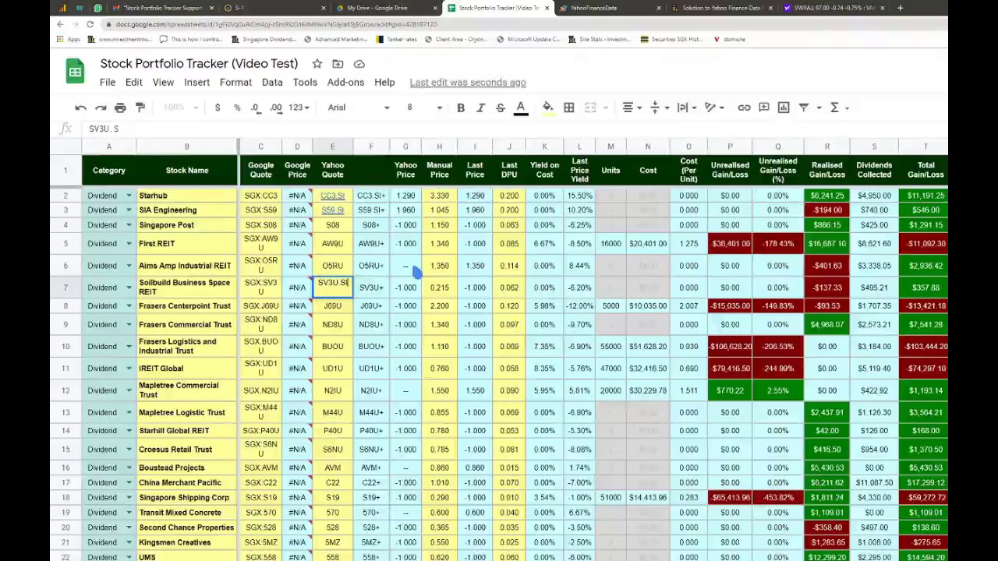
pyautogui.press('Return')
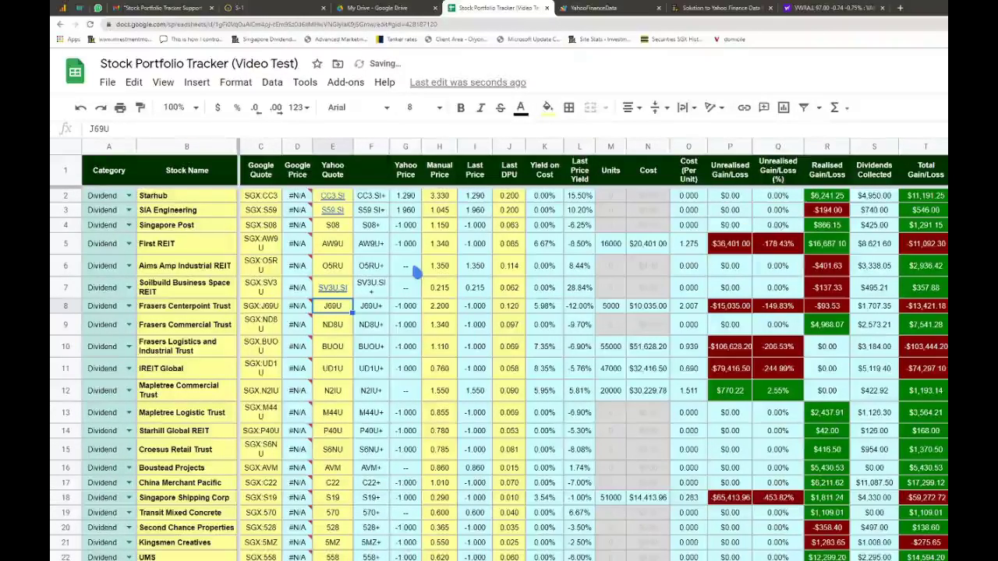
# Change the Yahoo quotes of Frasers Centerpoint Trust and Frasers Commercial Trust to J69U.SI and ND8U.SI
pyautogui.press('Return')
pyautogui.write('.SI')
pyautogui.press('Return')
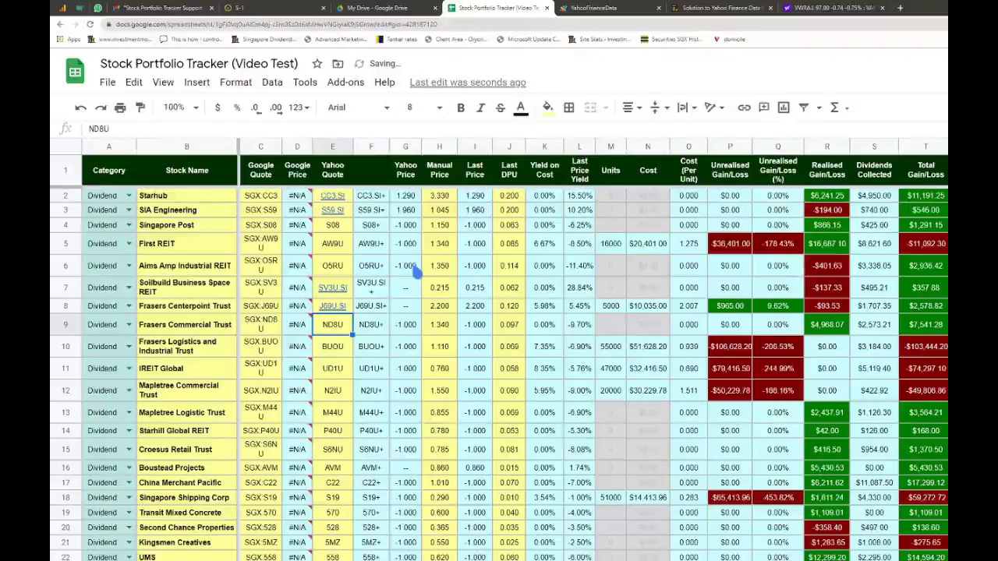
pyautogui.press('Return')
pyautogui.write('.S')
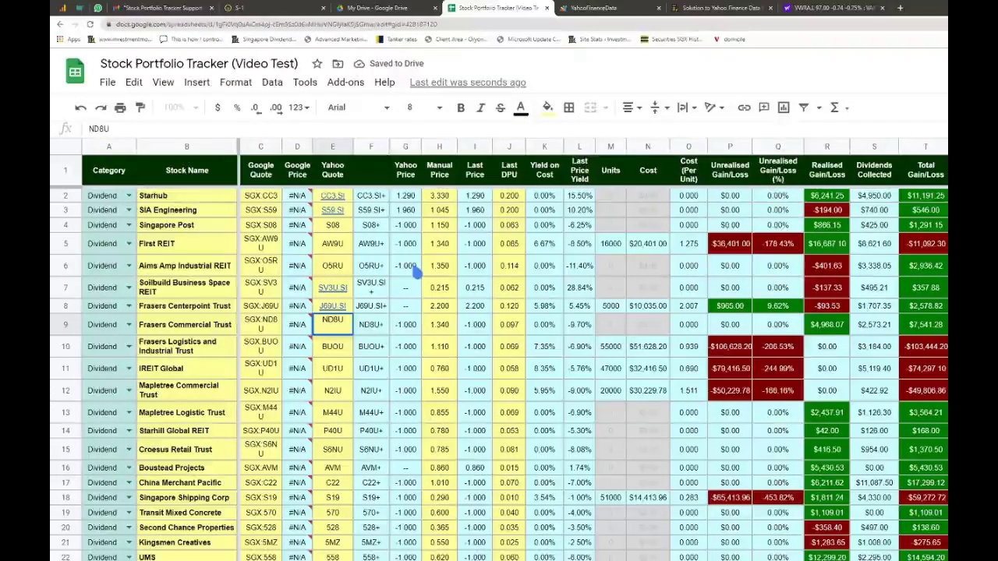
pyautogui.write('I')
pyautogui.press('Return')
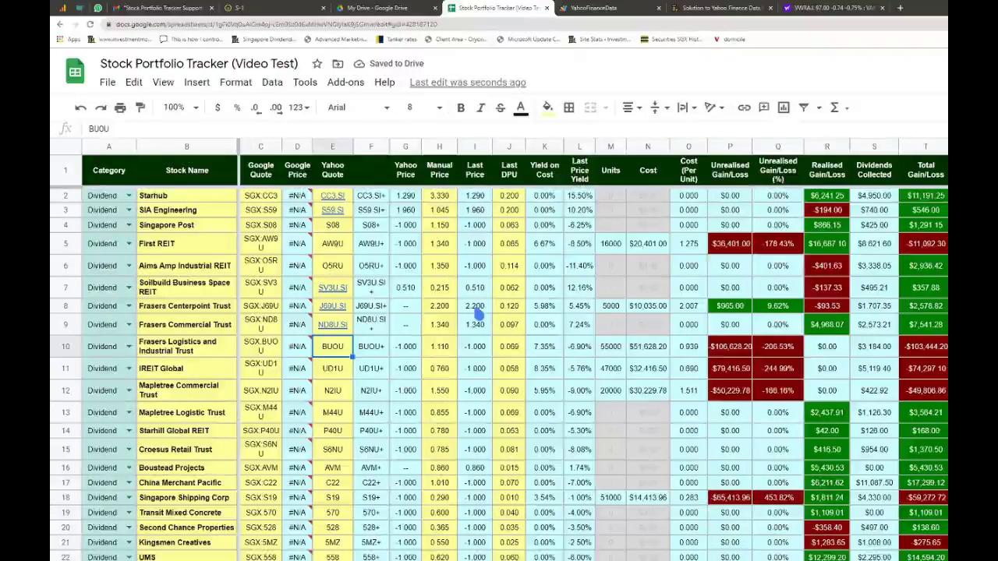
# Copy the full getYPrice3 formula text from Starhub's Yahoo Price cell G2, leaving the cell unedited
pyautogui.click(410, 290)
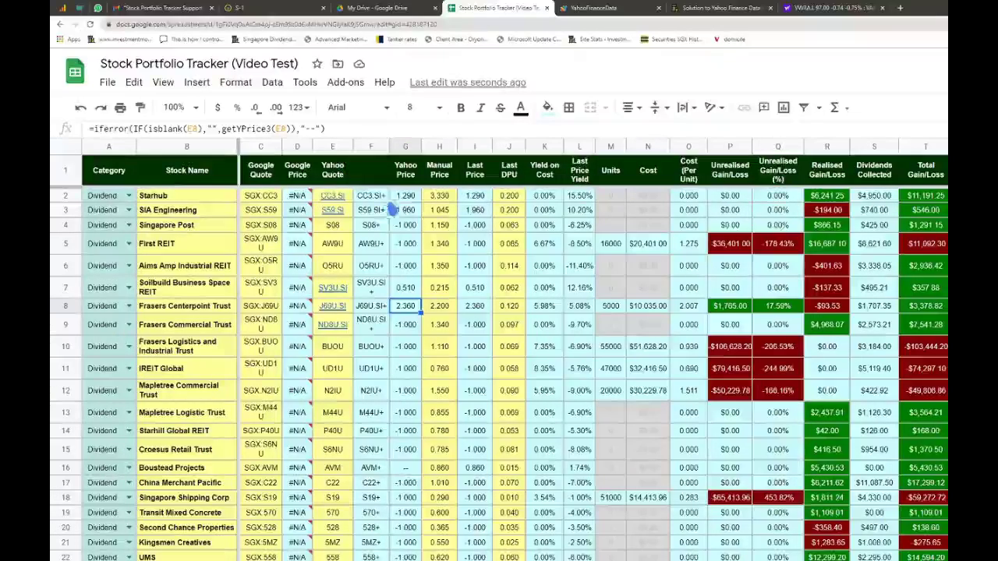
pyautogui.click(406, 199)
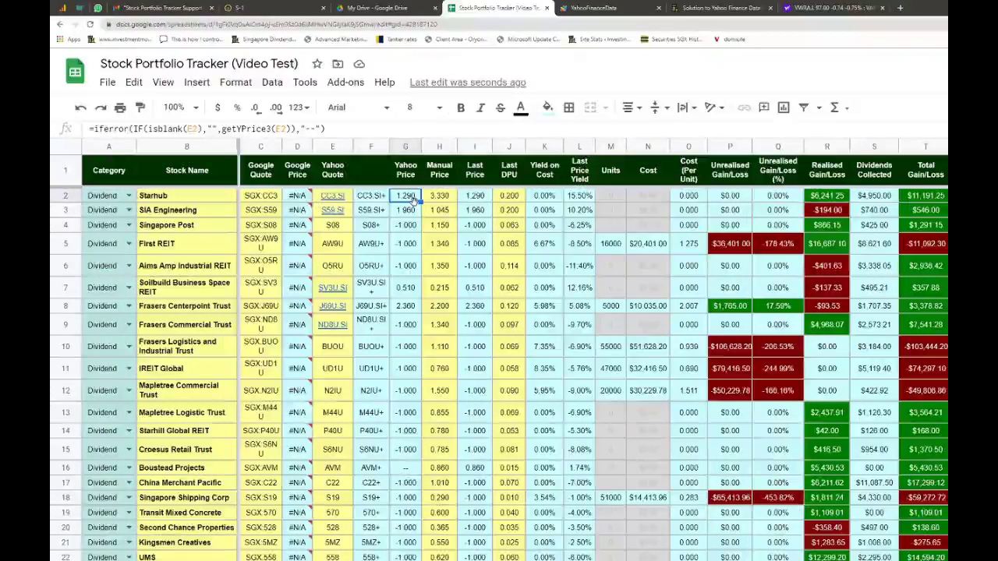
pyautogui.moveTo(326, 128); pyautogui.dragTo(89, 129)
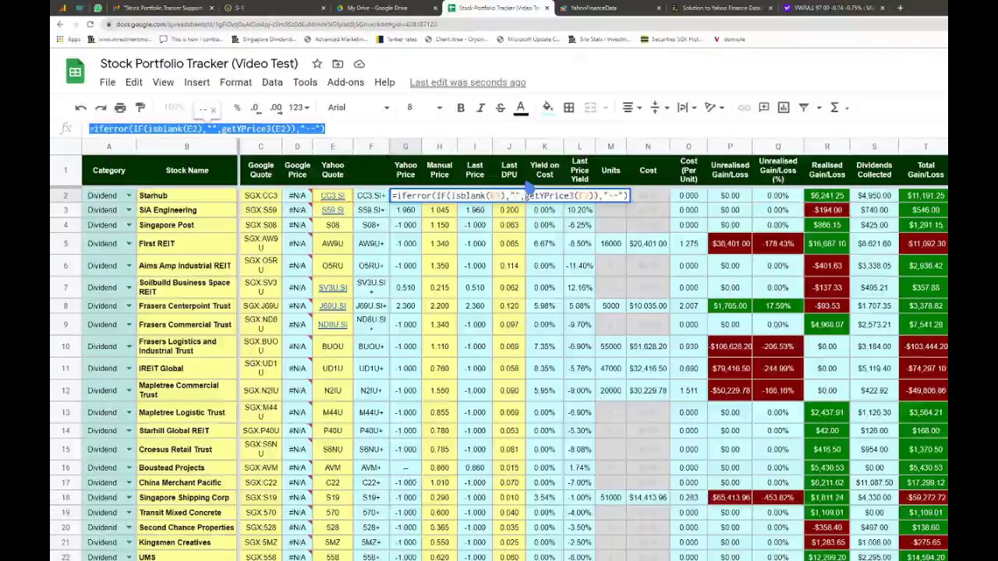
pyautogui.rightClick(286, 131)
pyautogui.click(310, 162)
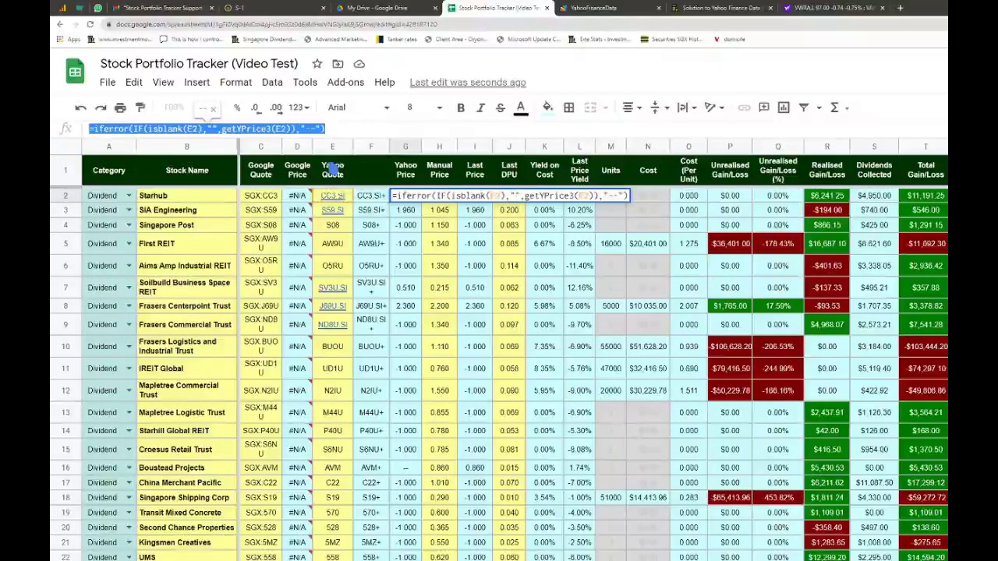
pyautogui.press('Escape')
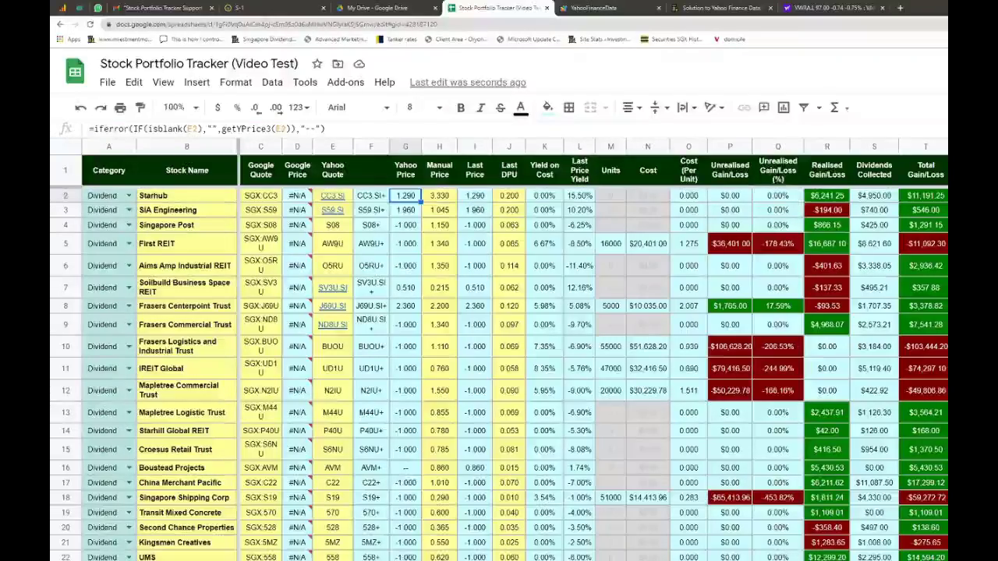
# On the sheet listing the US stocks, replace the ImportXML formula in Yahoo Price cell F2 with the copied getYPrice3 formula
pyautogui.click(854, 555)
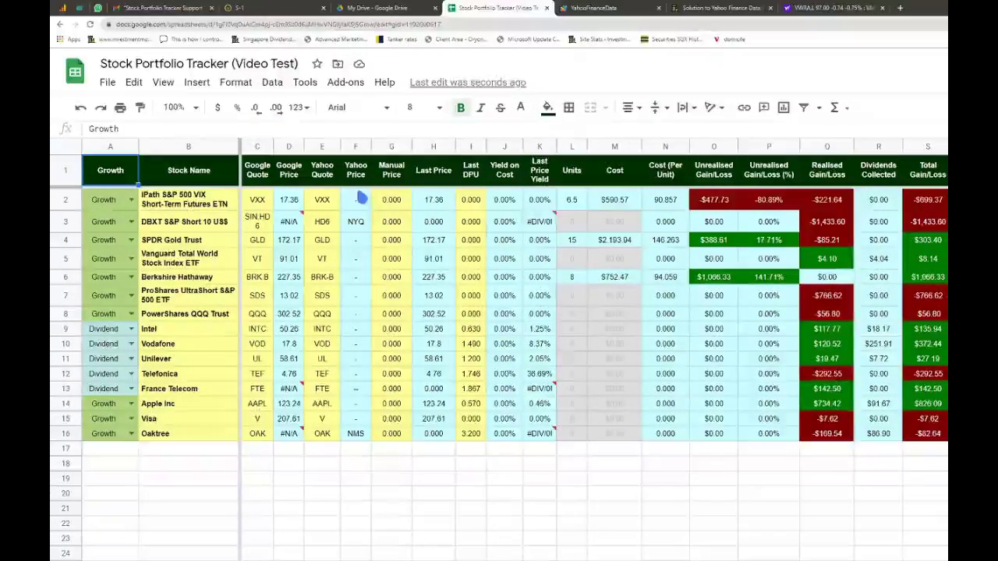
pyautogui.click(357, 204)
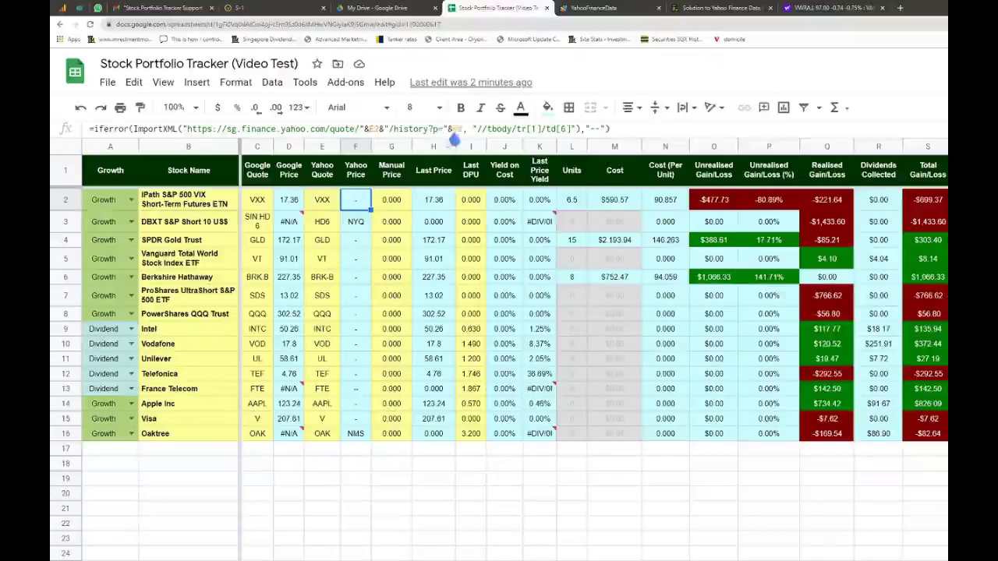
pyautogui.moveTo(625, 138); pyautogui.dragTo(336, 137)
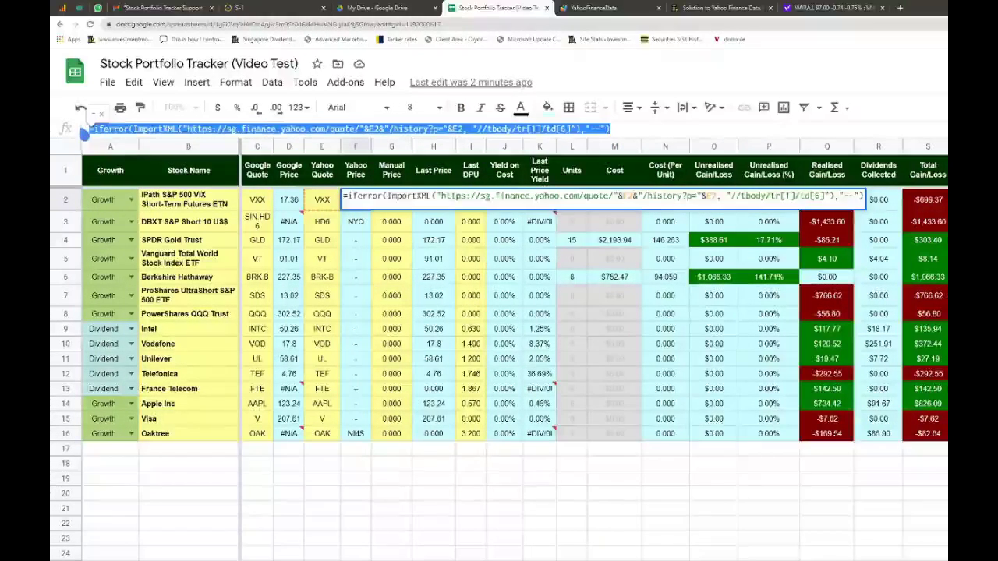
pyautogui.rightClick(119, 134)
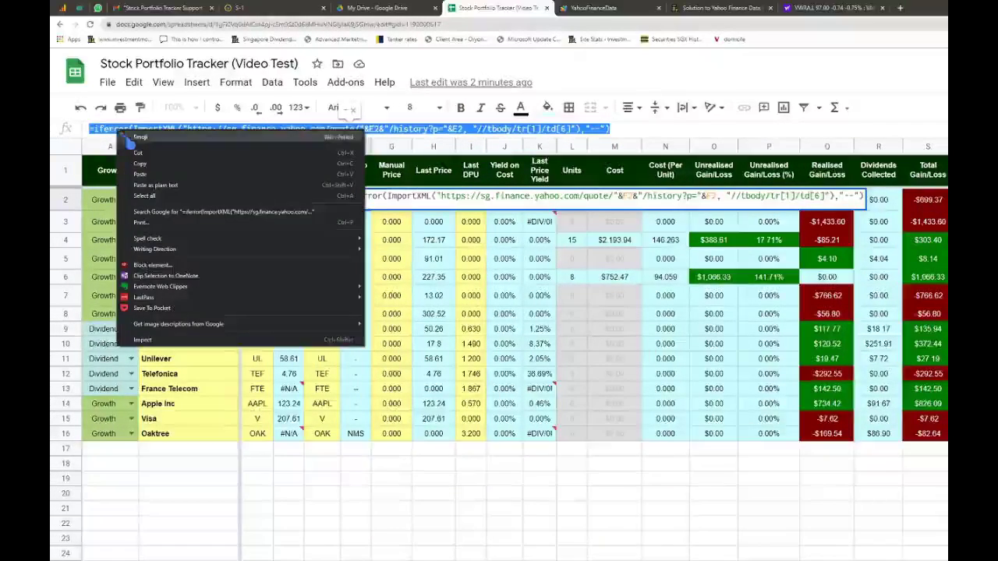
pyautogui.click(159, 175)
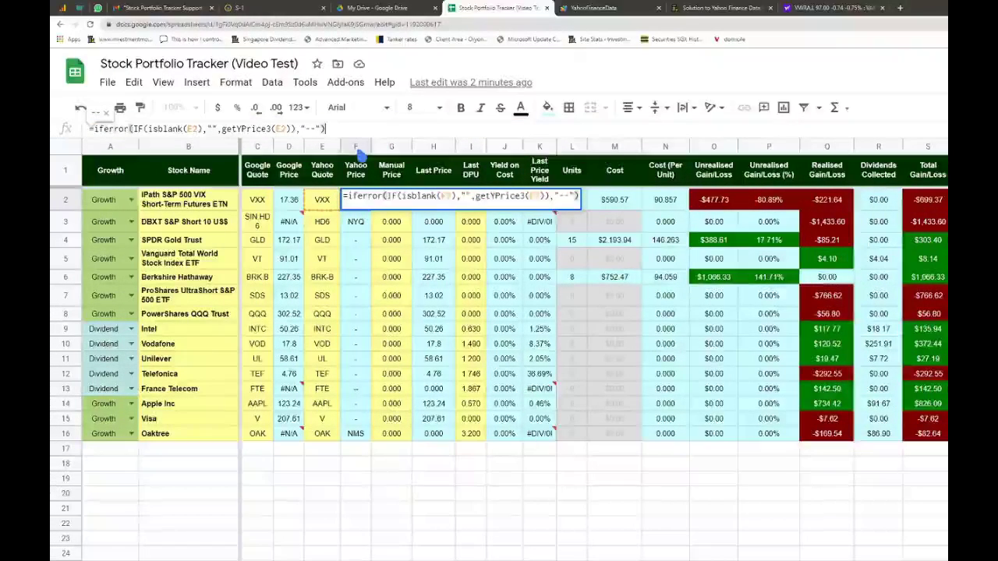
pyautogui.press('Return')
# Fill the getYPrice3 formula from F2 down the Yahoo Price column to Oaktree in row 16
pyautogui.click(352, 205)
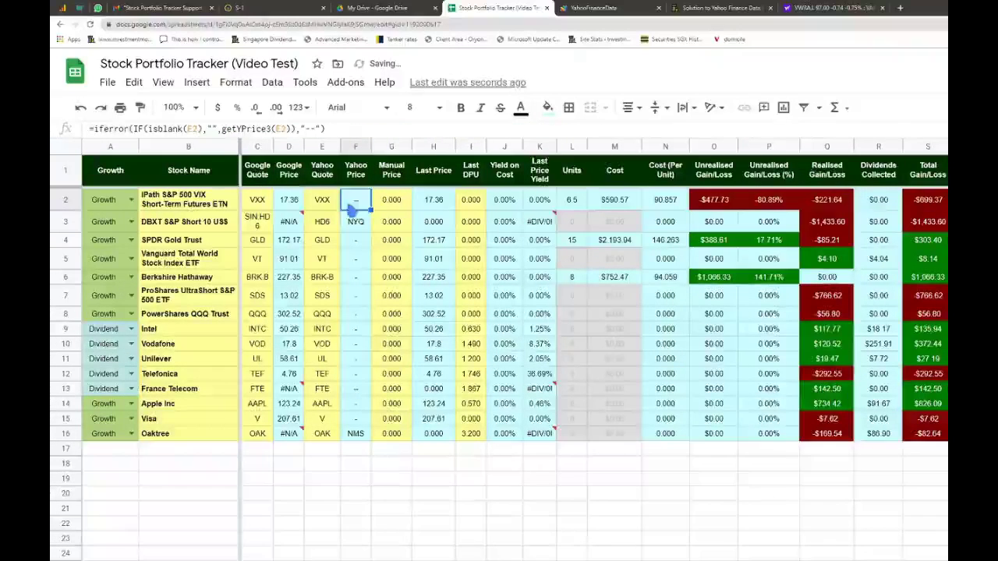
pyautogui.moveTo(370, 208); pyautogui.dragTo(350, 439)
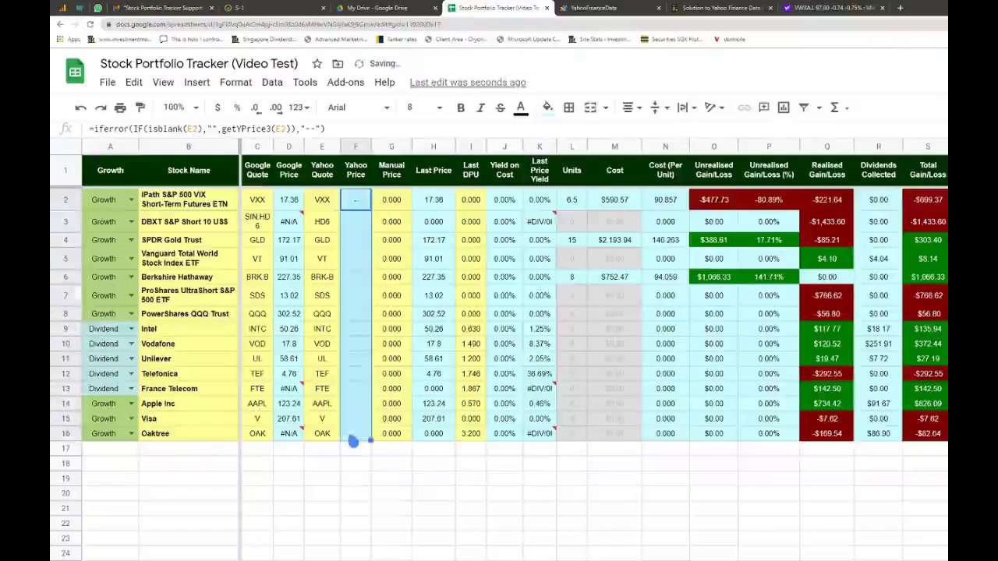
pyautogui.click(435, 511)
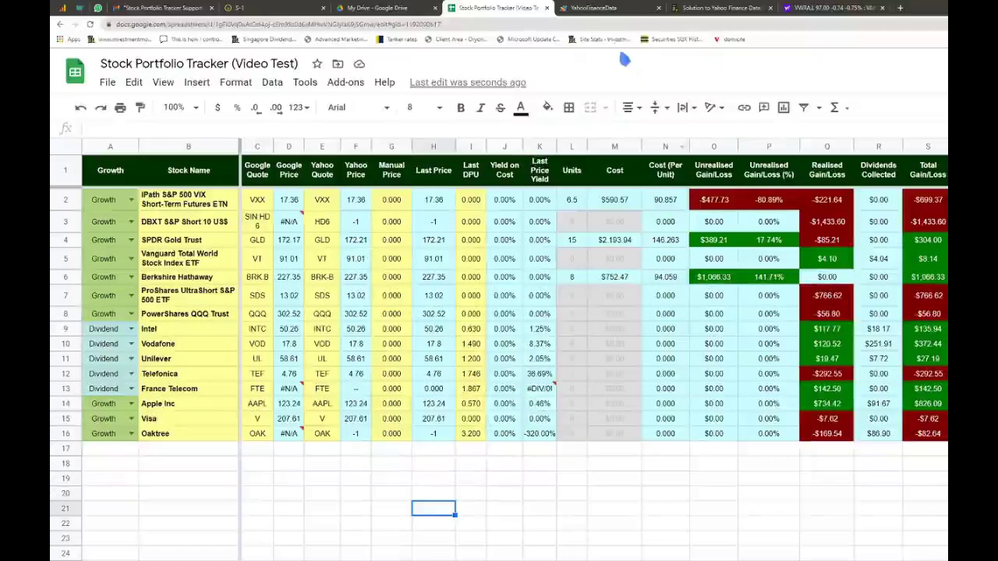
# Switch to the YahooFinanceData script and examine the random Utilities.sleep delay of up to 5000 in getYPrice3
pyautogui.click(616, 9)
pyautogui.scroll(-2, 617, 335)
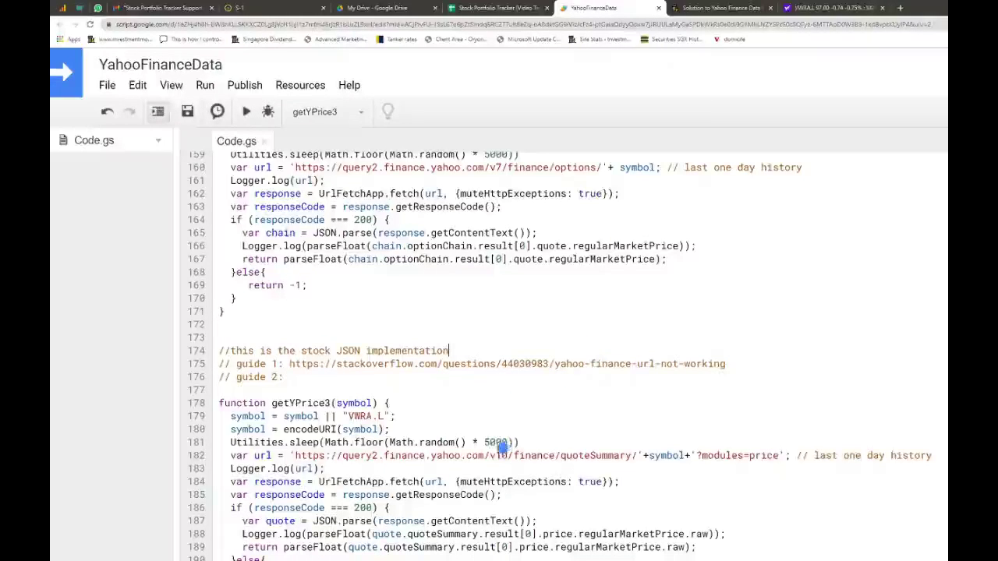
pyautogui.doubleClick(485, 444)
pyautogui.click(556, 432)
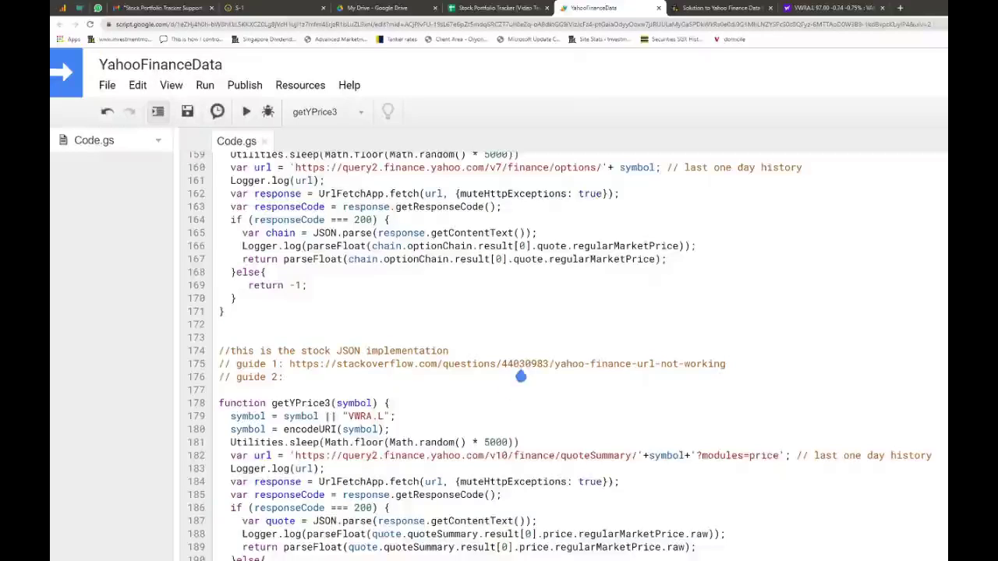
# Return to the Investment Moats post and view its closing section with the donation link and resource list
pyautogui.click(510, 10)
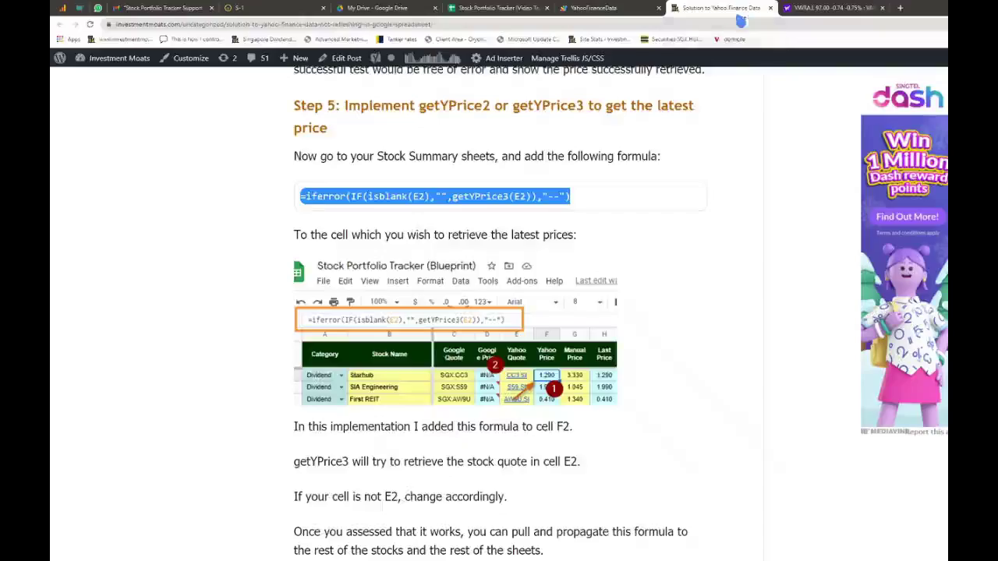
pyautogui.click(740, 9)
pyautogui.scroll(-13, 754, 257)
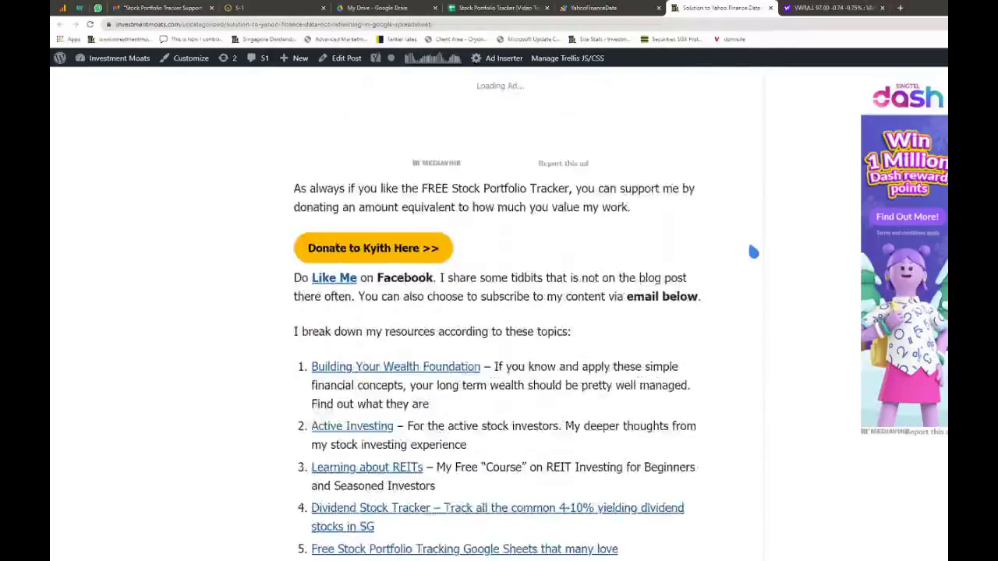
pyautogui.scroll(1, 753, 251)
pyautogui.scroll(-1, 753, 251)
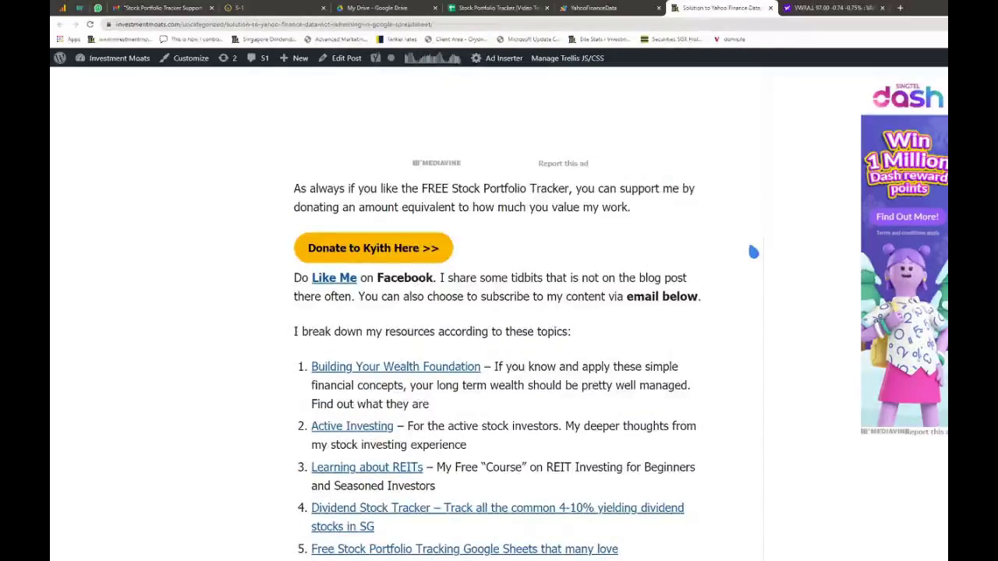